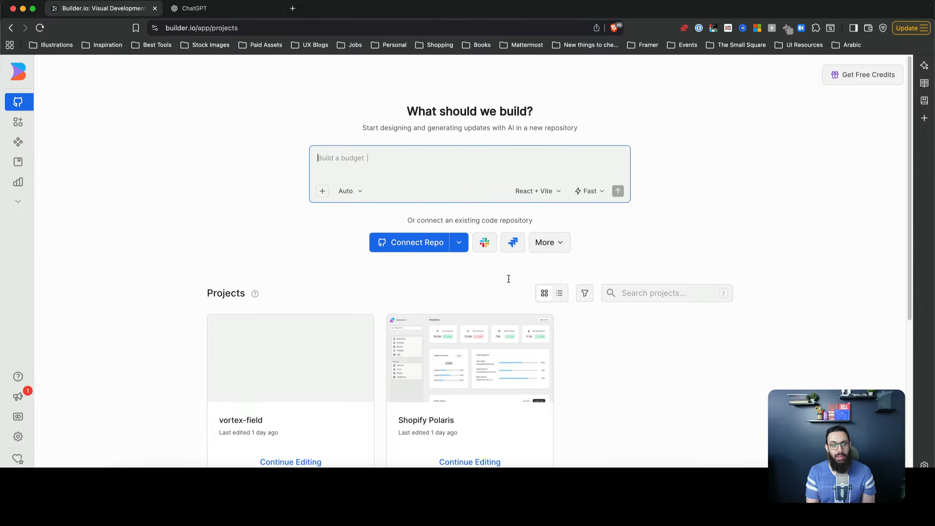
Begin the build prompt by requesting a project management board with a simple kanban view and multiple boards, shared individually with different clients
type("I want to create a pr")
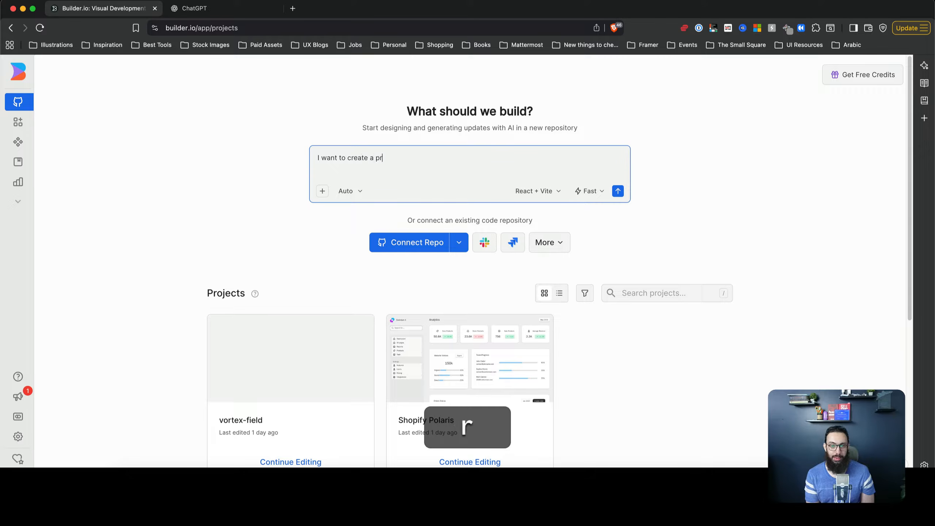
type("oject management boar")
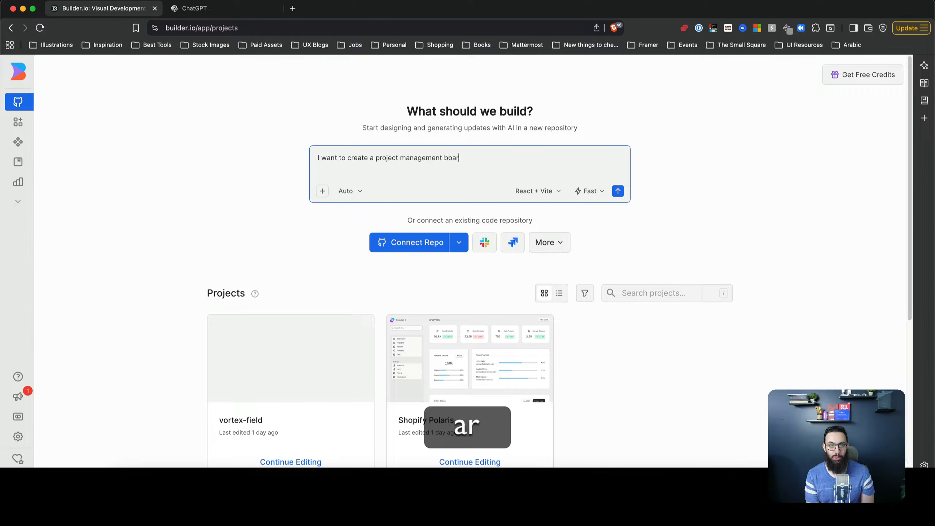
type("d with a simple ")
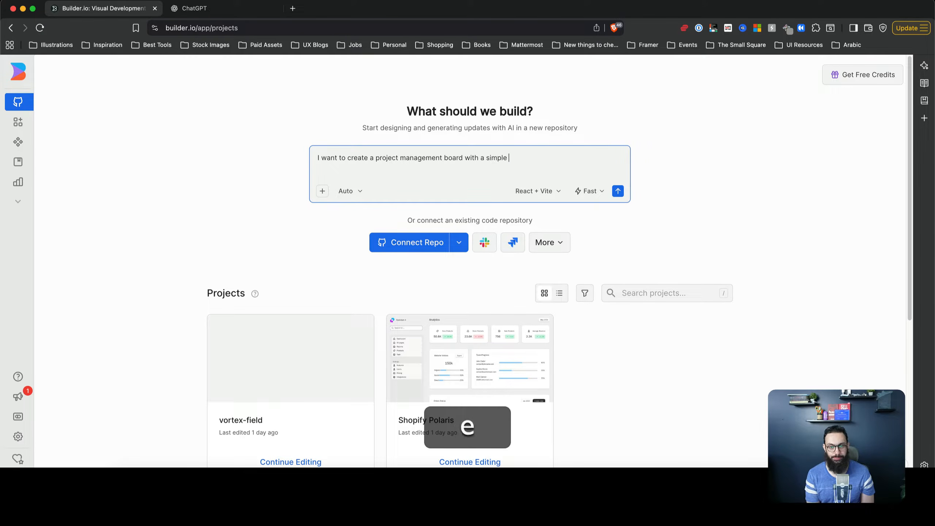
type("kanban view, a")
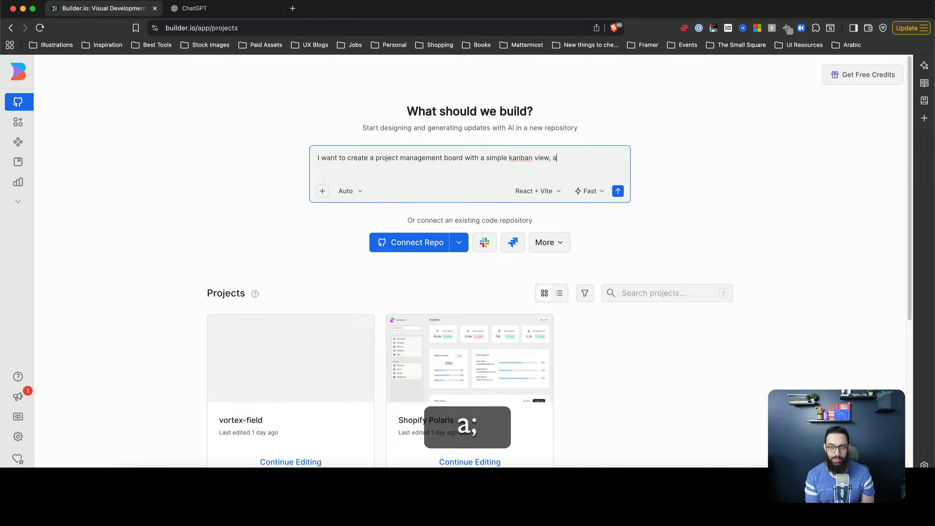
type("nd the ability to ")
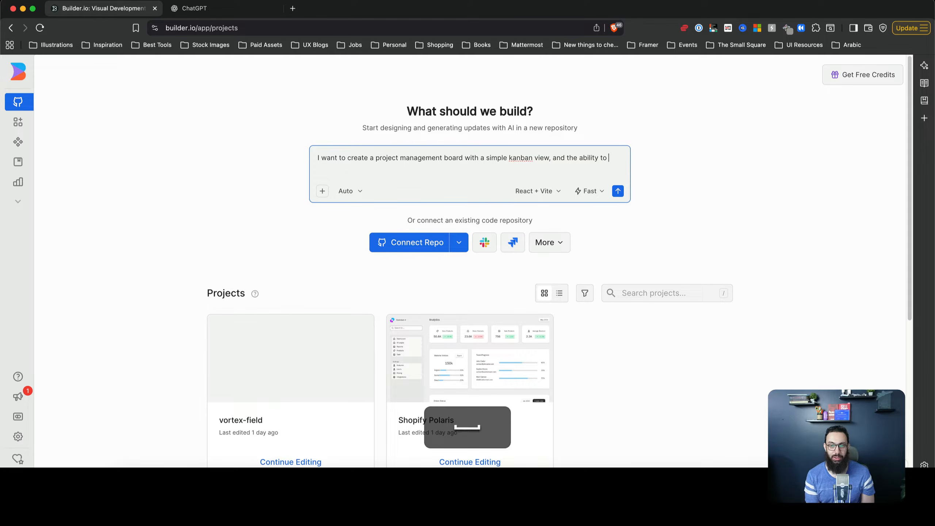
type("have multiple boards, a")
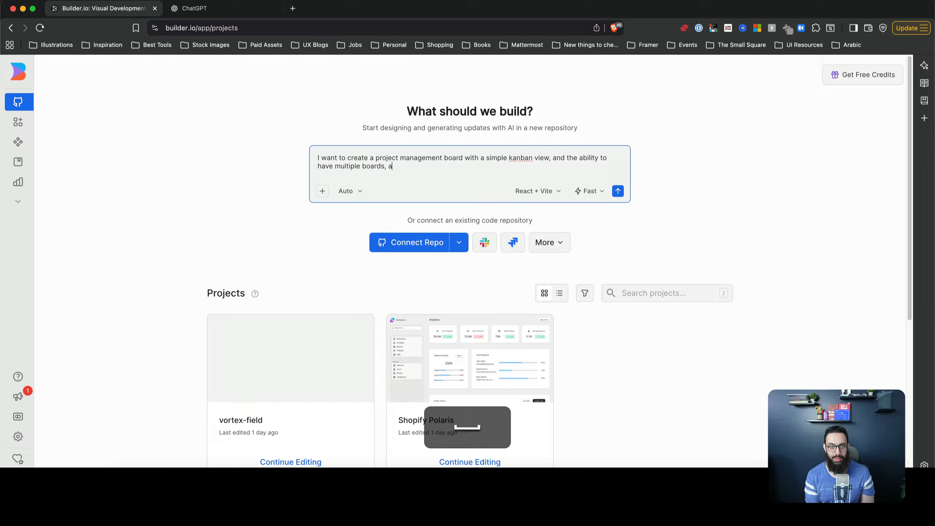
type("nd share the")
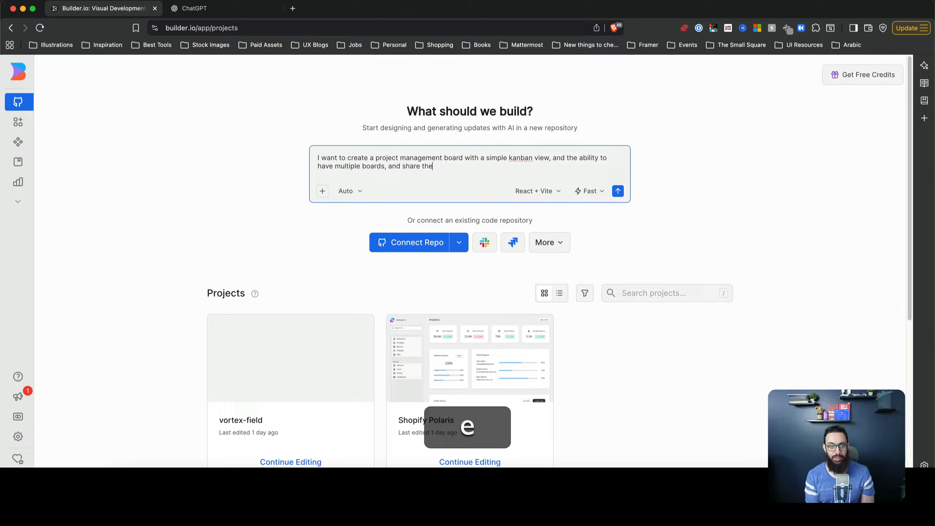
type("m inidiva")
key("alt+BackSpace")
type("iple boards, and share them indi")
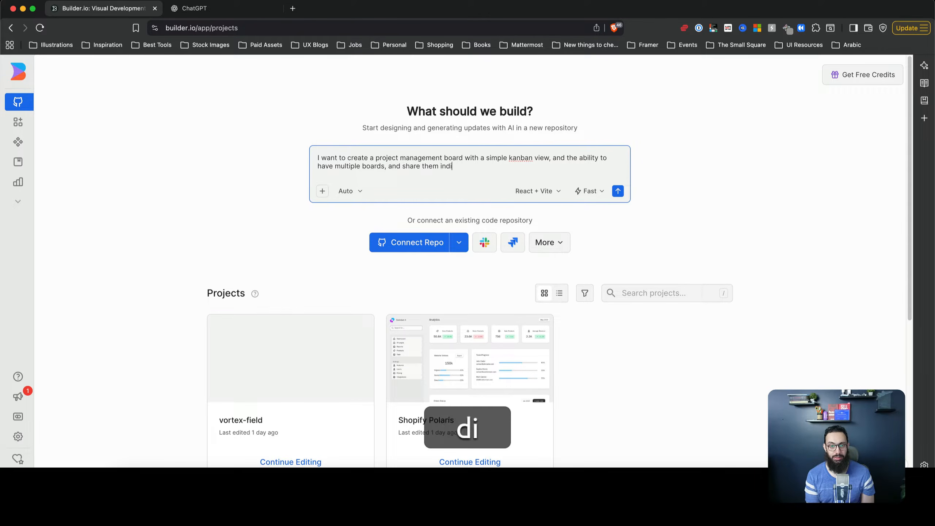
type("vidually with different ")
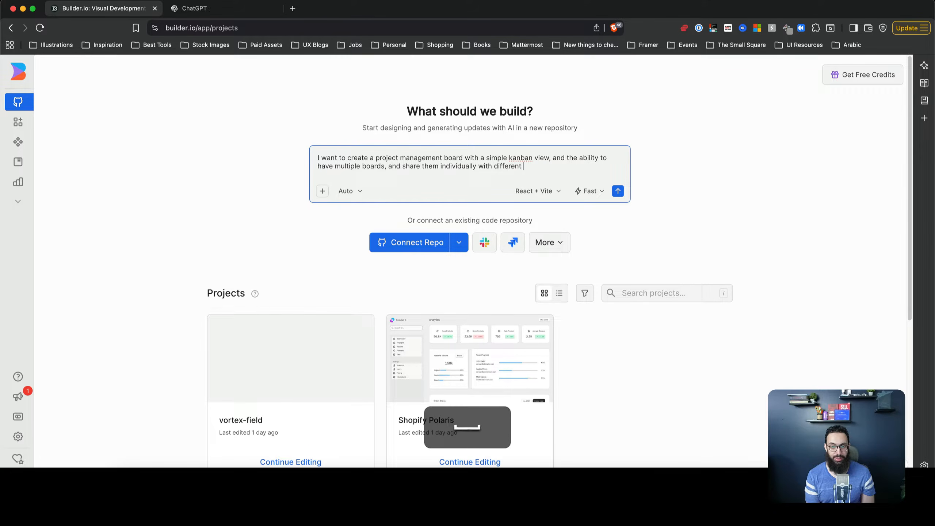
type("clients.")
key("shift+Return")
key("shift+Return")
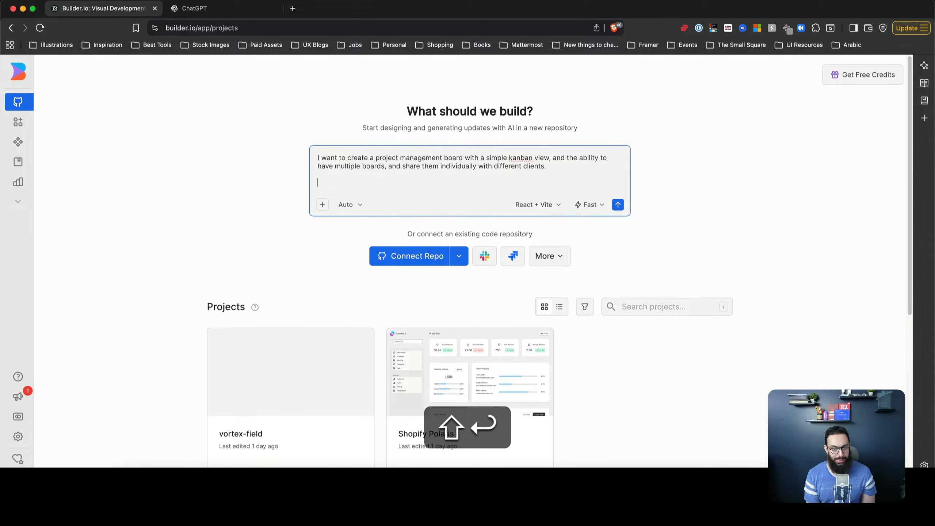
Add a prompt paragraph saying each kanban board can have different cards that I can enter and drag to different columns
type("And each kanban boar")
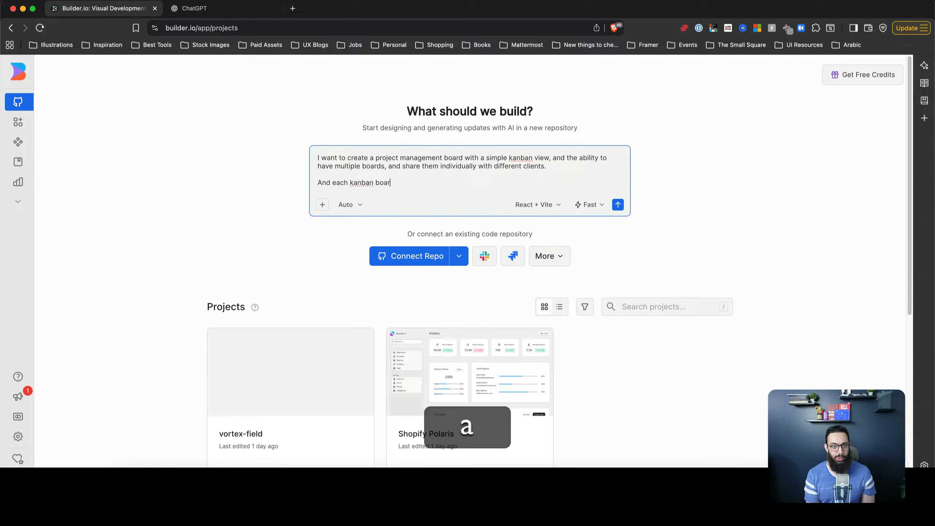
type("d can have diff")
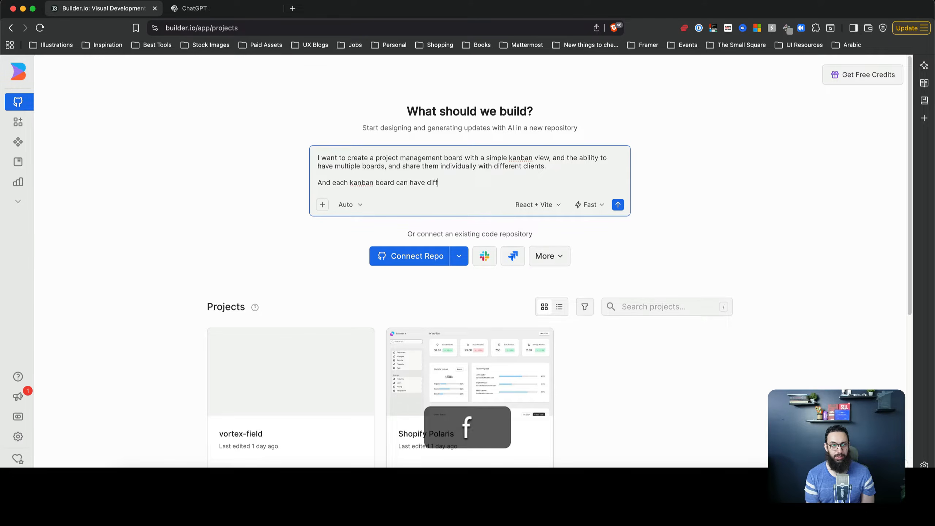
type("erent cards that ")
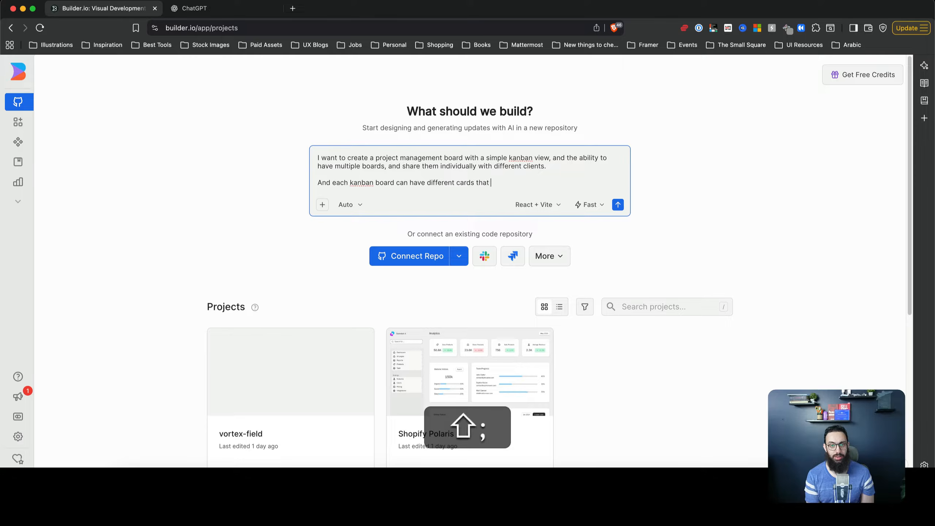
type("I can a")
type("nter and drag to different c")
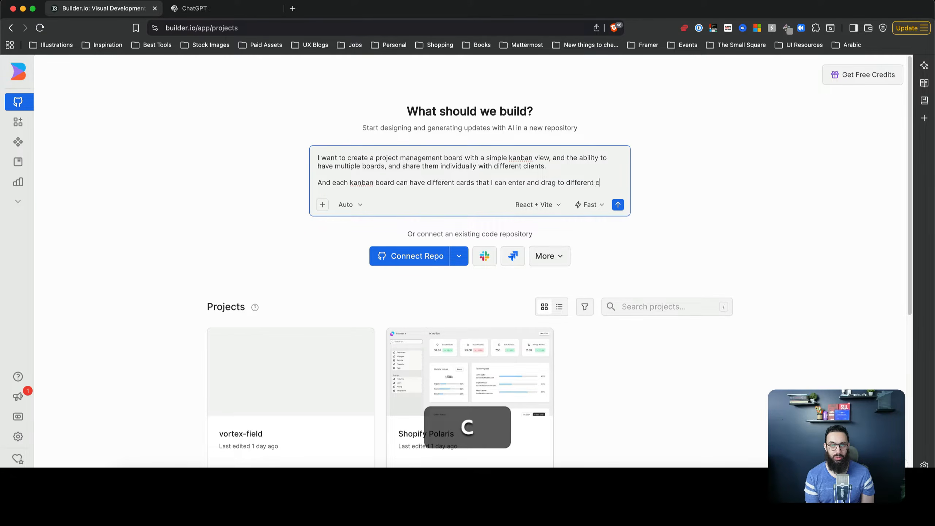
type("sn.")
key("shift+Return")
key("shift+Return")
Add a prompt paragraph stating "These columns are going to be unique per board."
type("T")
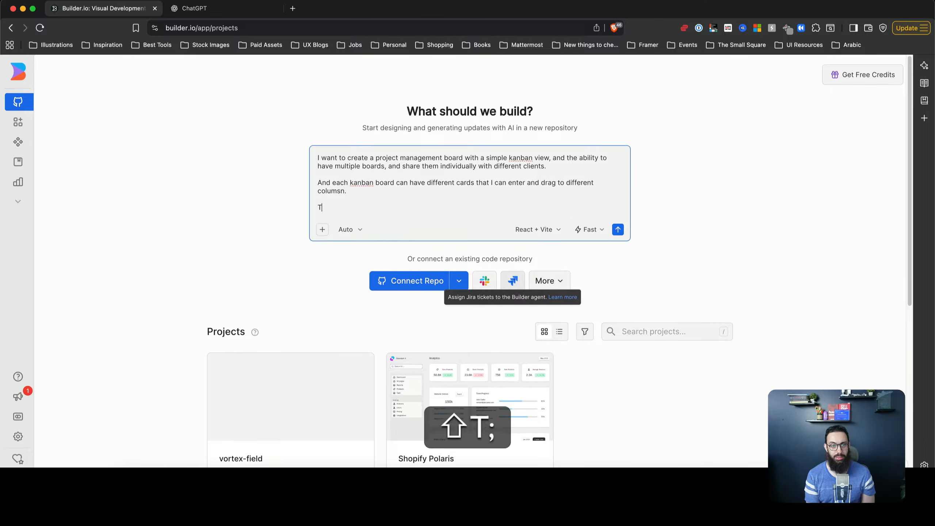
type("hese columns are ")
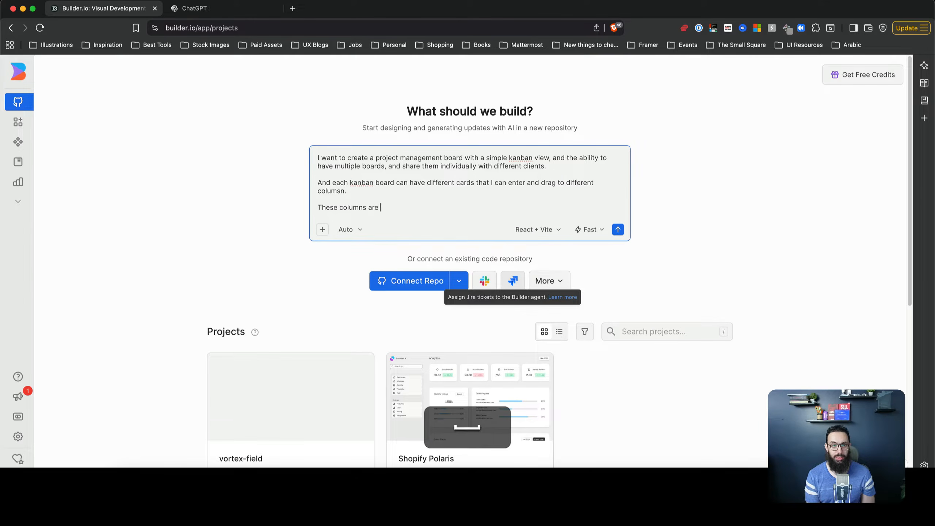
type("going to be uniqu")
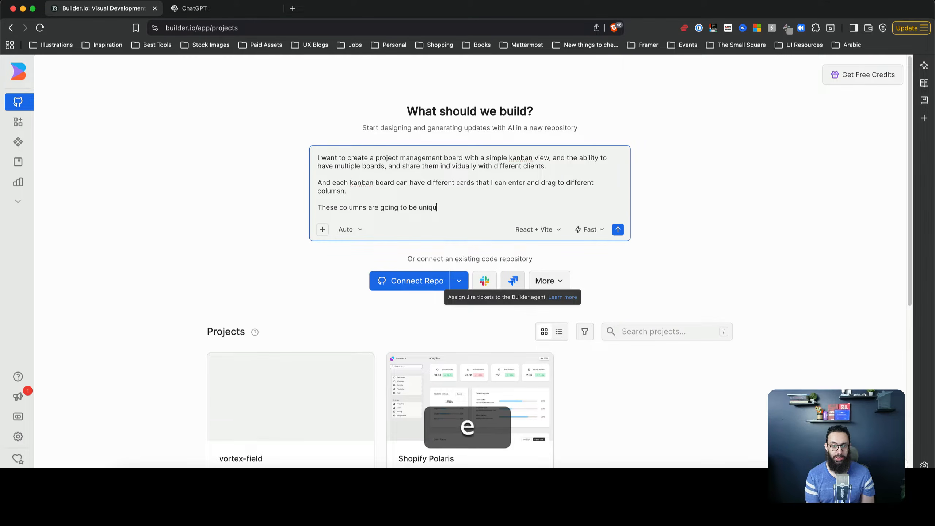
type("e per board.")
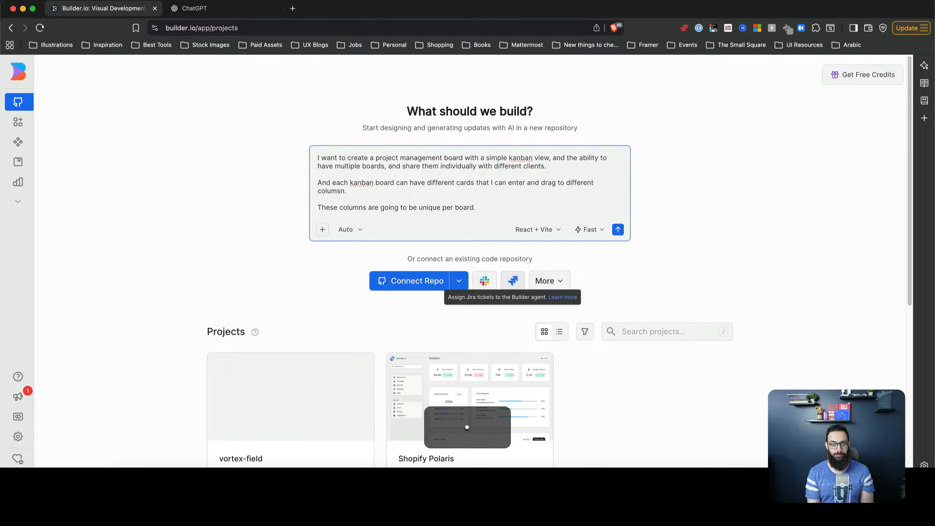
key("shift+Return")
key("shift+Return")
Finish the prompt with "Most importantly, I need a live link to share globally with clients." and submit it
type("Most i")
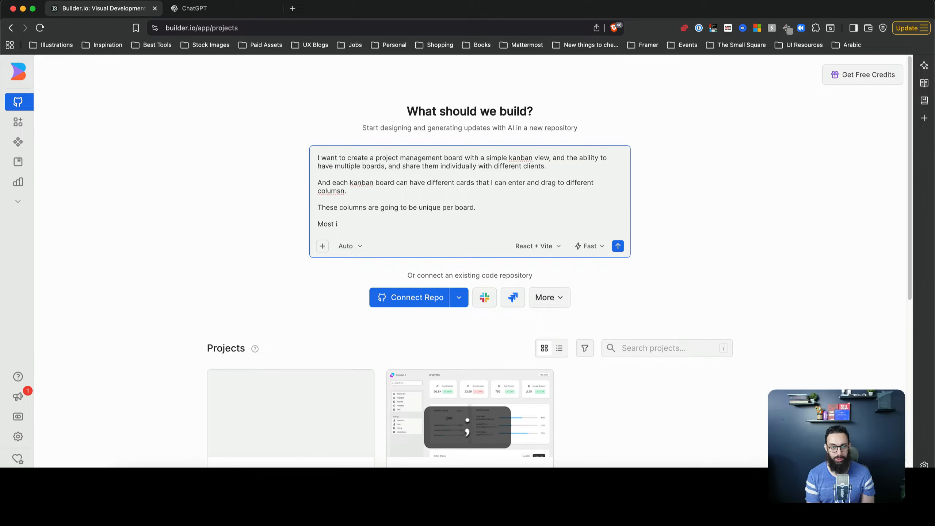
type("mportantly, I need a ")
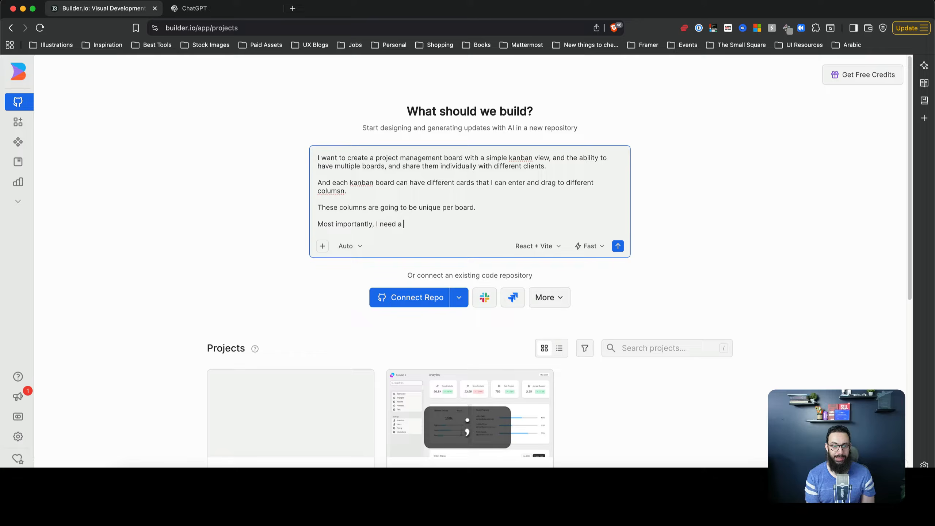
type("live link to share ")
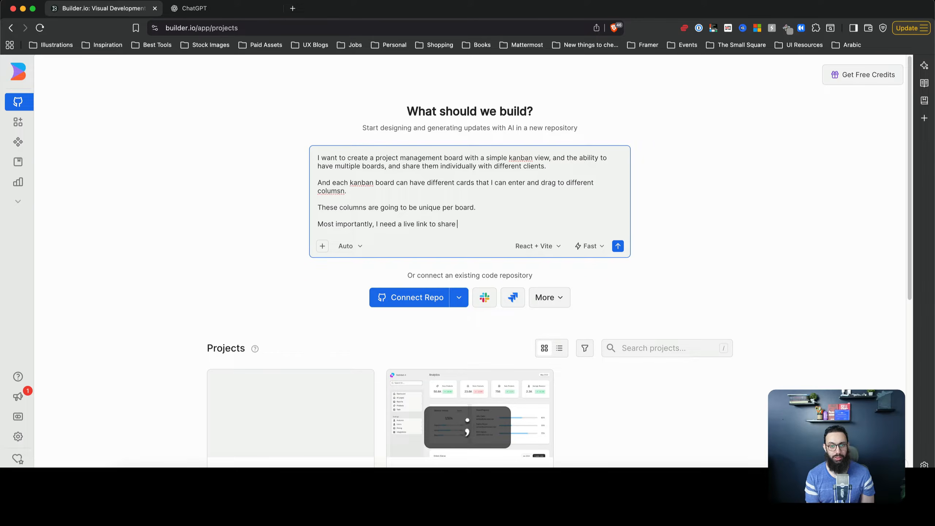
type("globally with cli")
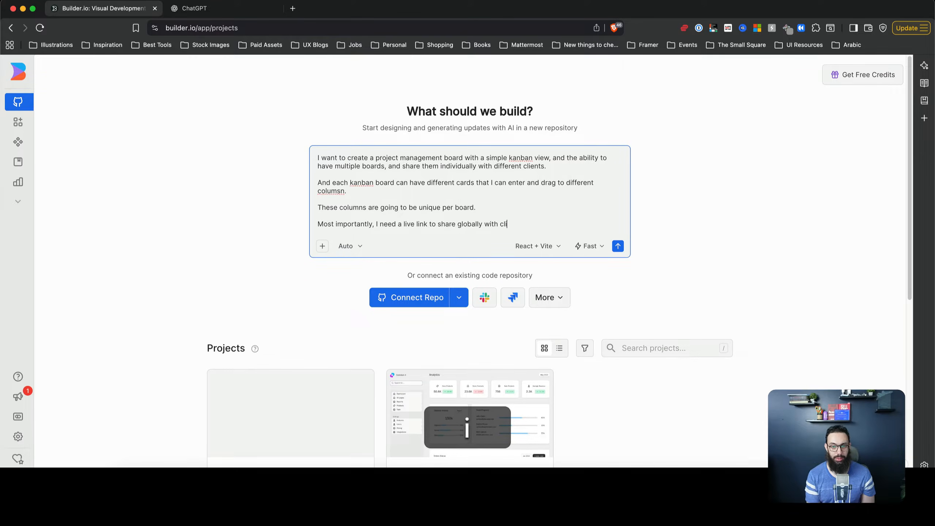
type("ents.")
key("Return")
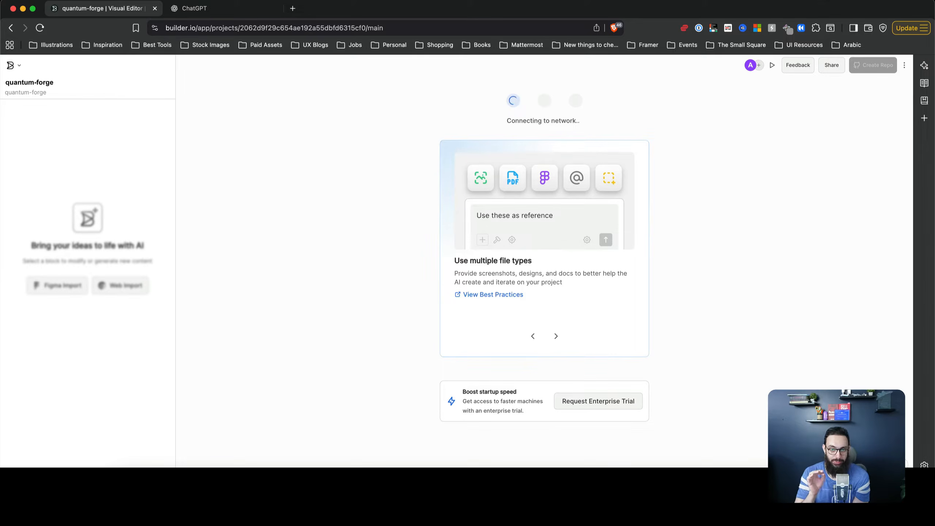
Examine the generated kanban board home page and its App.tsx source code, returning to the interactive preview
key("ctrl+super+r")
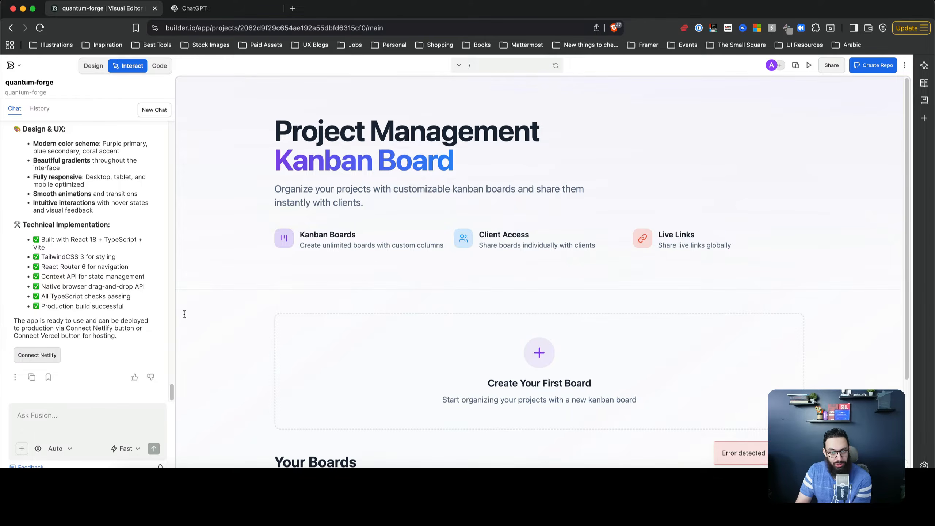
scroll(368, 255, "down", 3)
scroll(405, 272, "up", 3)
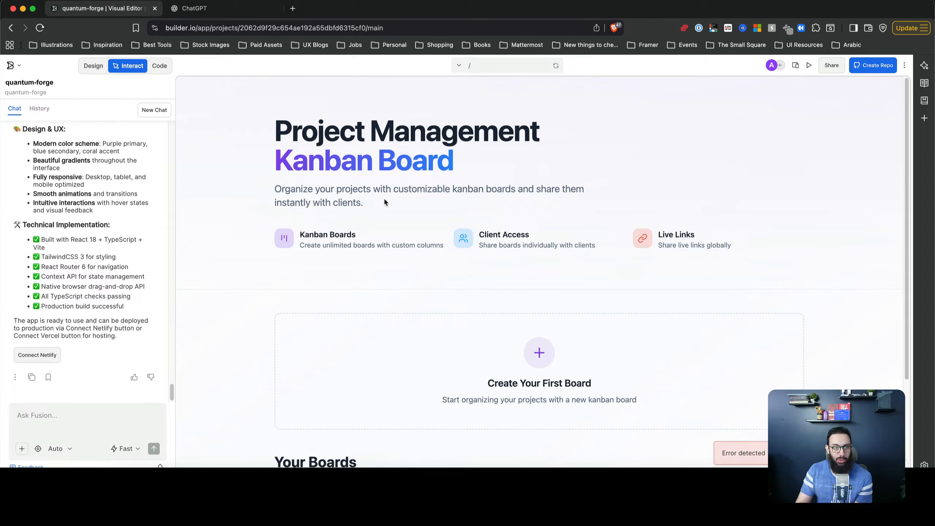
left_click_drag(497, 161, 293, 138)
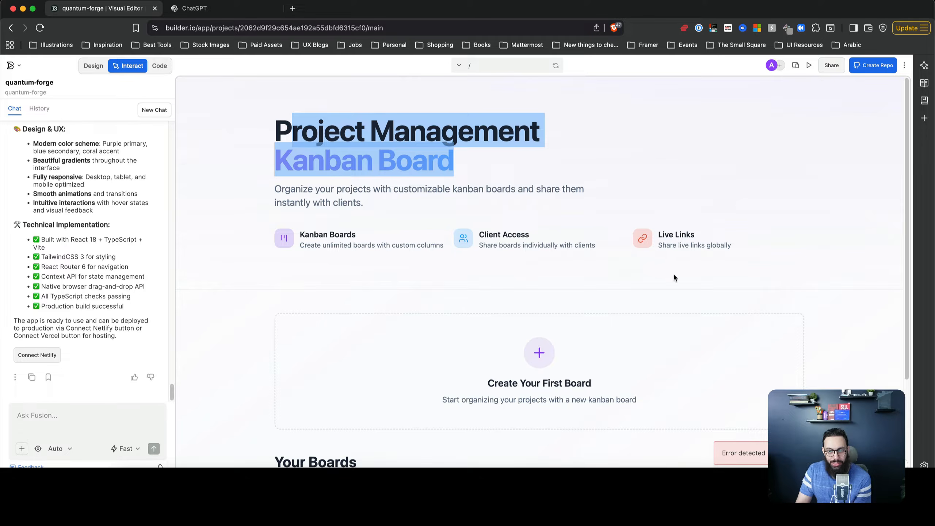
left_click(56, 419)
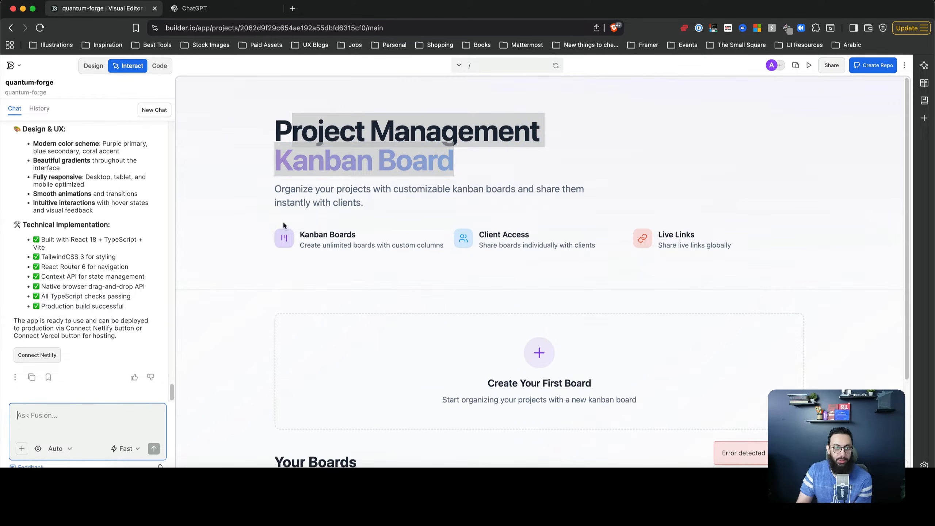
left_click(572, 136)
left_click(55, 425)
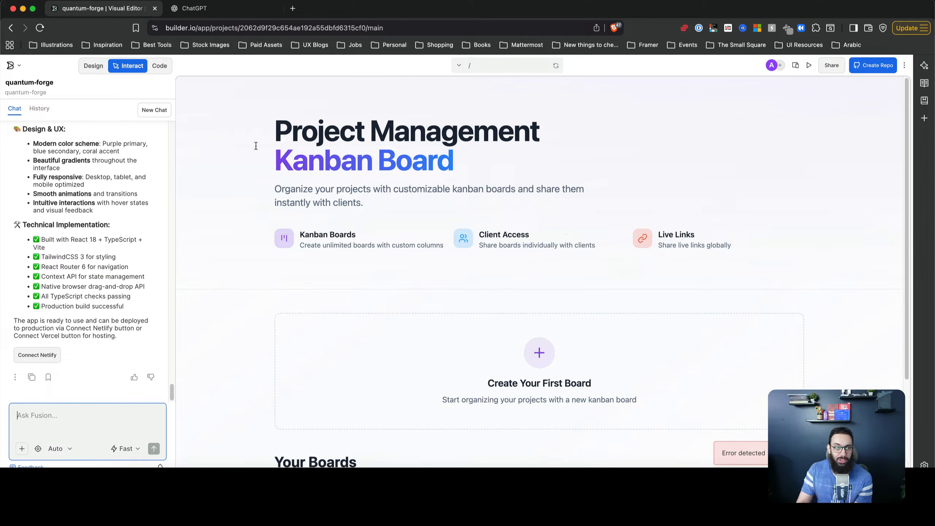
left_click(167, 65)
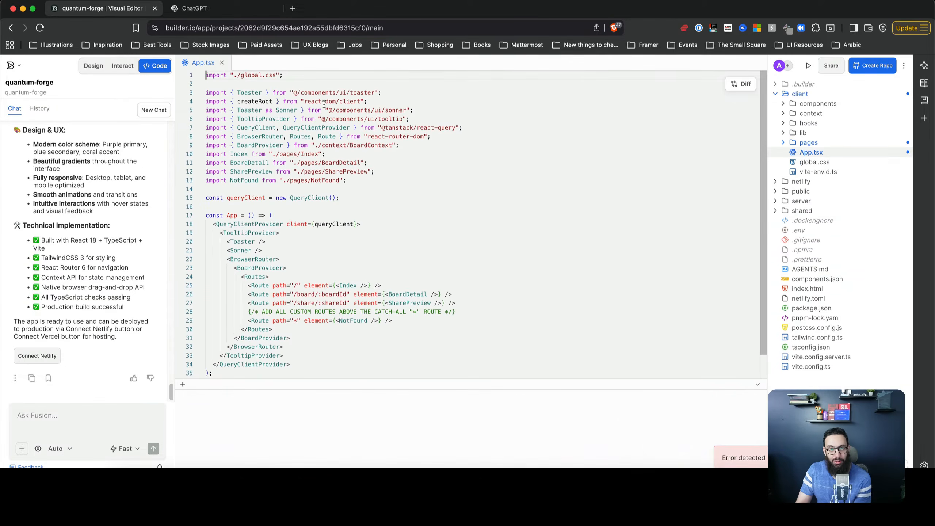
left_click(117, 69)
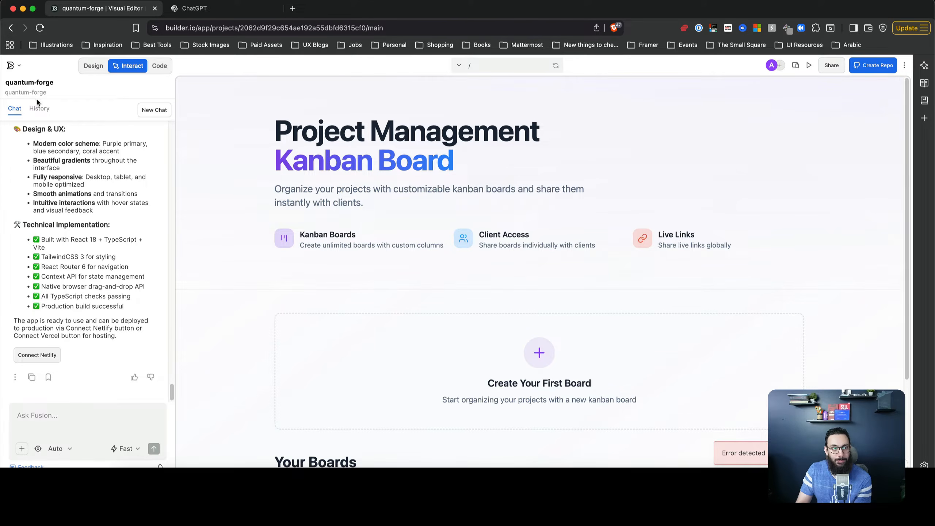
In the visual design mode, delete the feature row containing Kanban Boards, Client Access and Live Links beneath the page heading
left_click(88, 66)
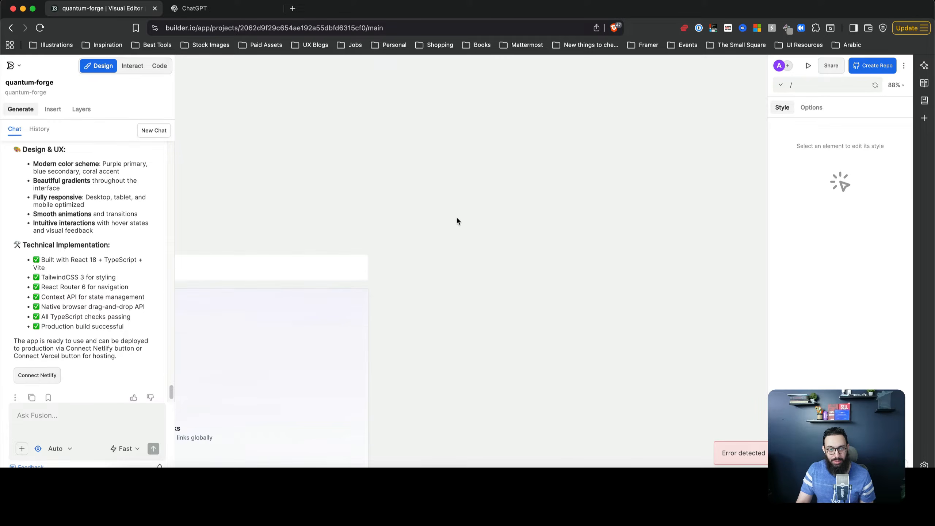
key("space")
left_click_drag(214, 427, 489, 215)
scroll(489, 214, "down", 10)
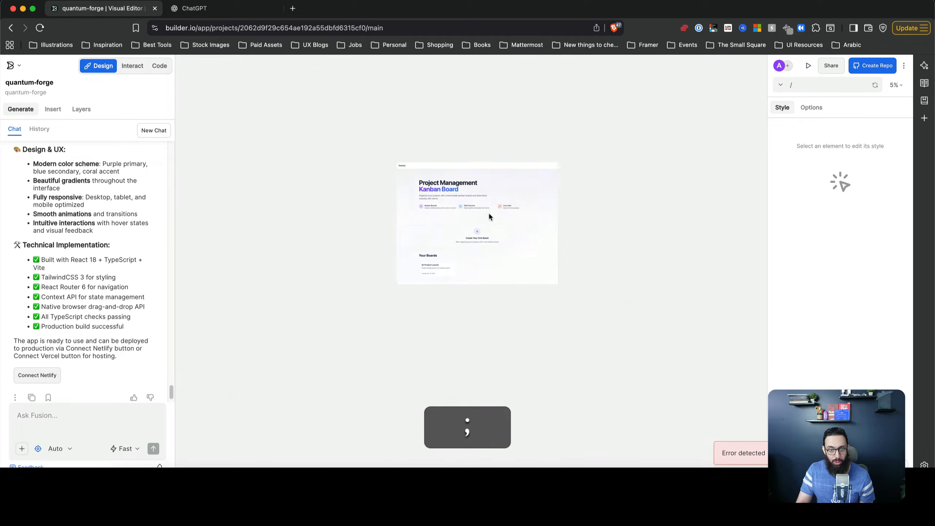
scroll(489, 214, "up", 8)
key("space")
left_click_drag(584, 240, 388, 192)
key("semicolon")
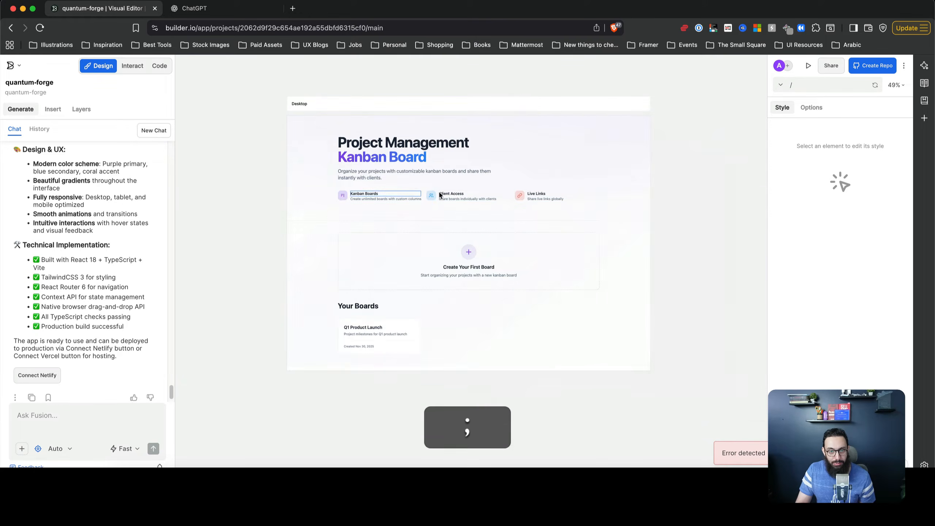
left_click(513, 193)
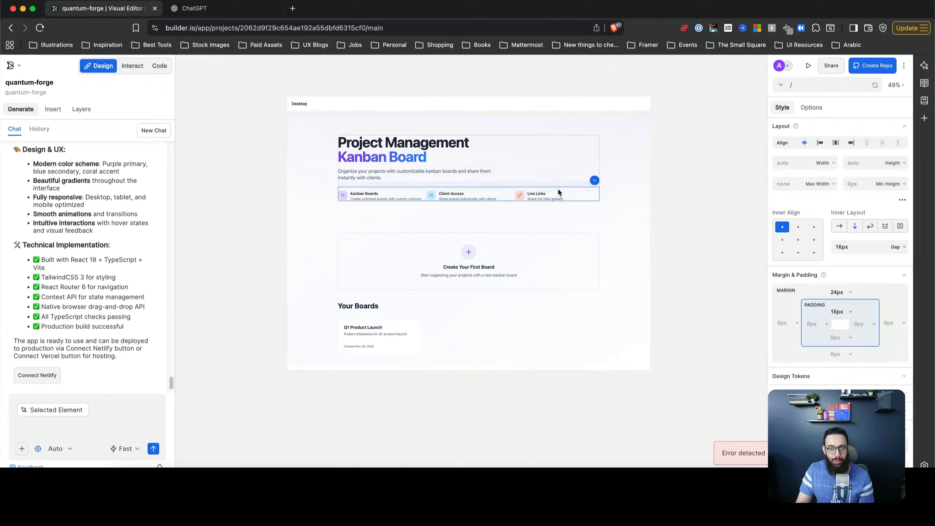
key("BackSpace")
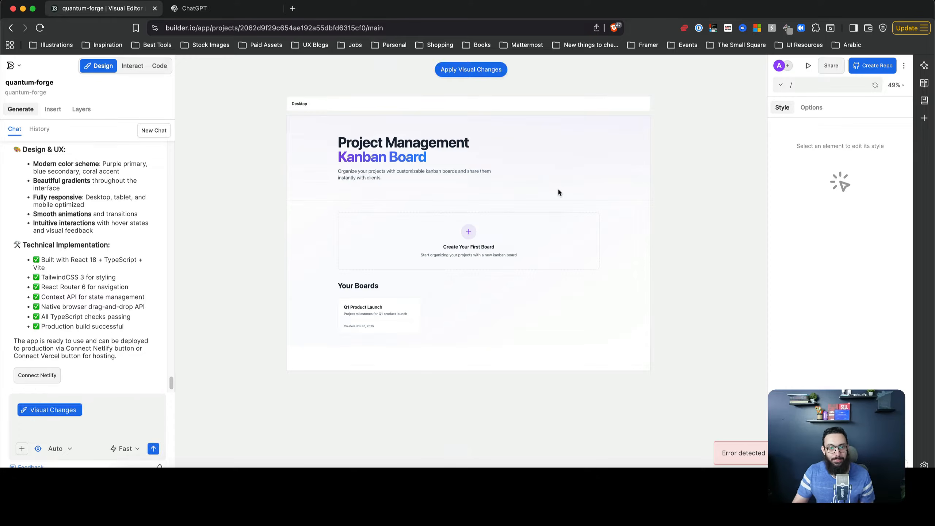
Undo the deletion of the feature row beneath the page heading
key("super+z")
scroll(385, 161, "up", 10)
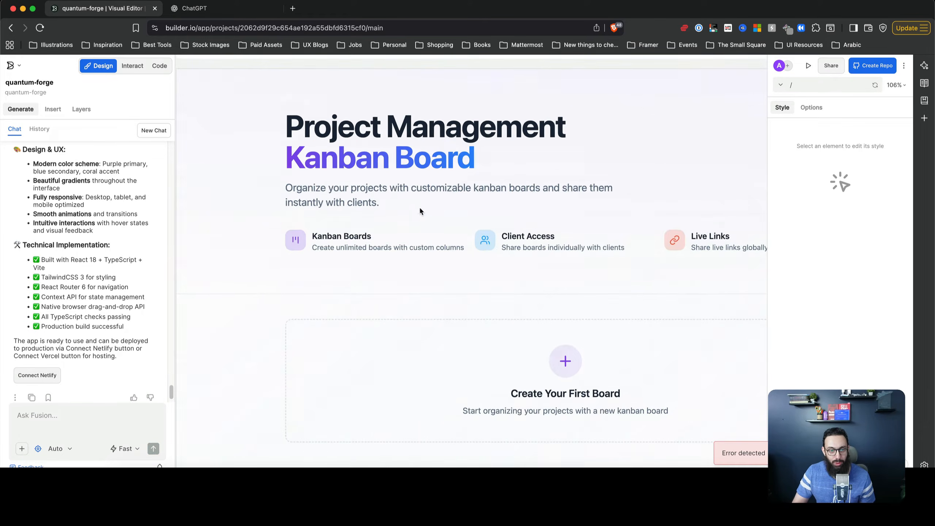
Try a 102 px gap between the Kanban Boards icon and its text, and undo it
scroll(427, 221, "down", 2)
left_click(431, 235)
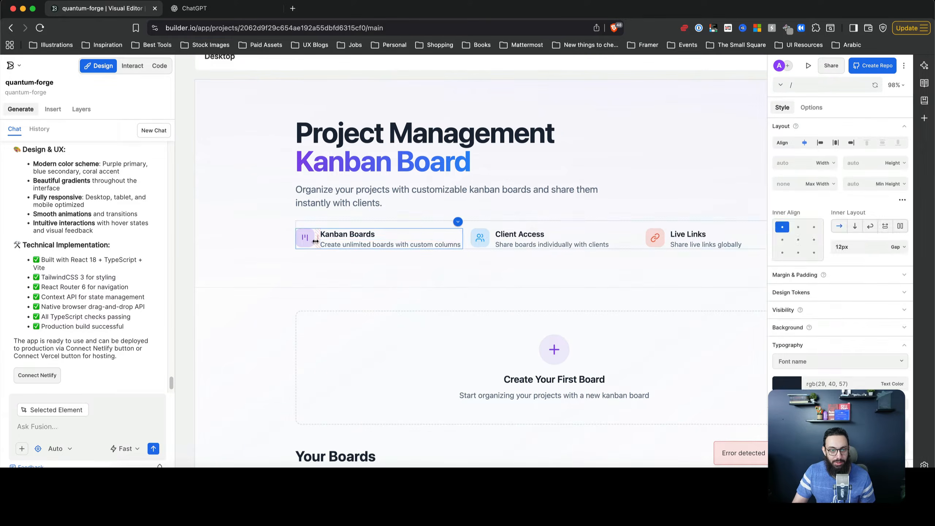
left_click_drag(317, 241, 363, 241)
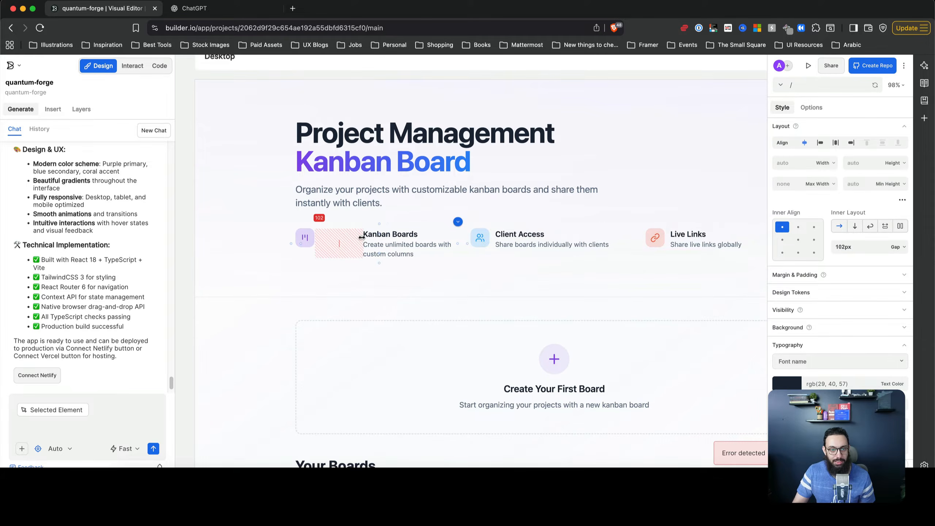
key("super+z")
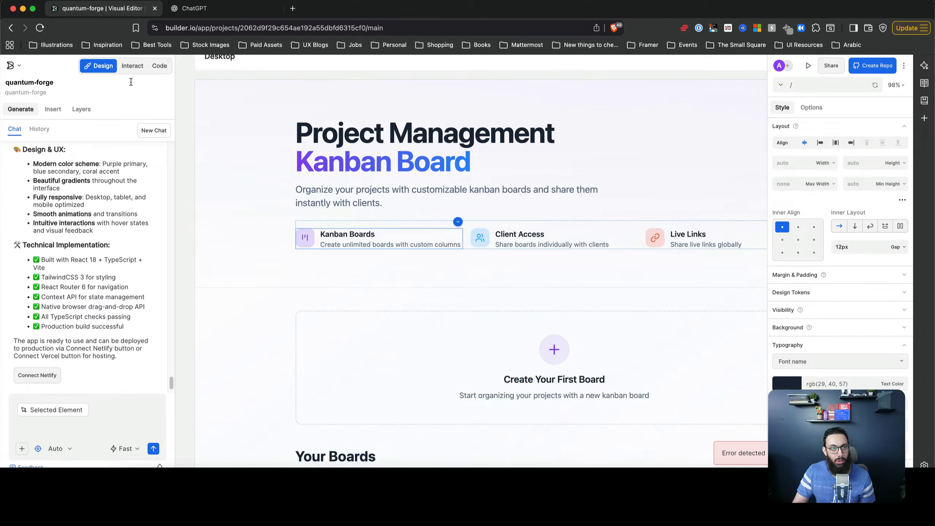
Reorder the feature row's layers so Kanban Boards comes last, after Client Access and Live Links
left_click(81, 109)
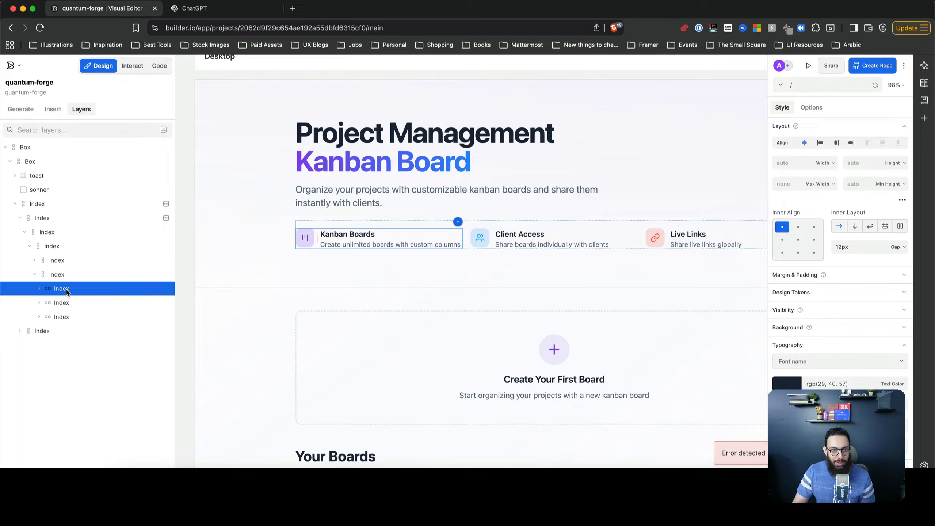
left_click_drag(66, 291, 88, 306)
Change the first line of the page heading to "Client Management done easy in"
left_click(401, 137)
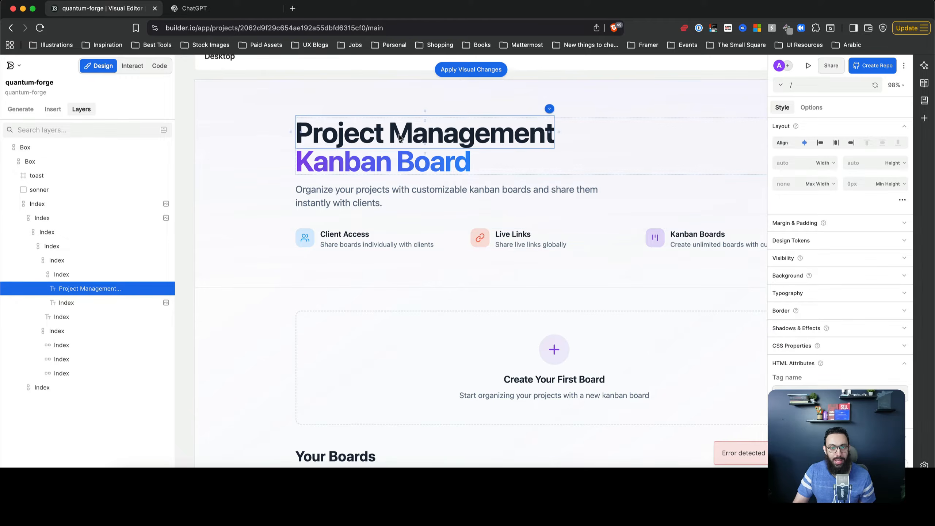
double_click(401, 138)
double_click(552, 135)
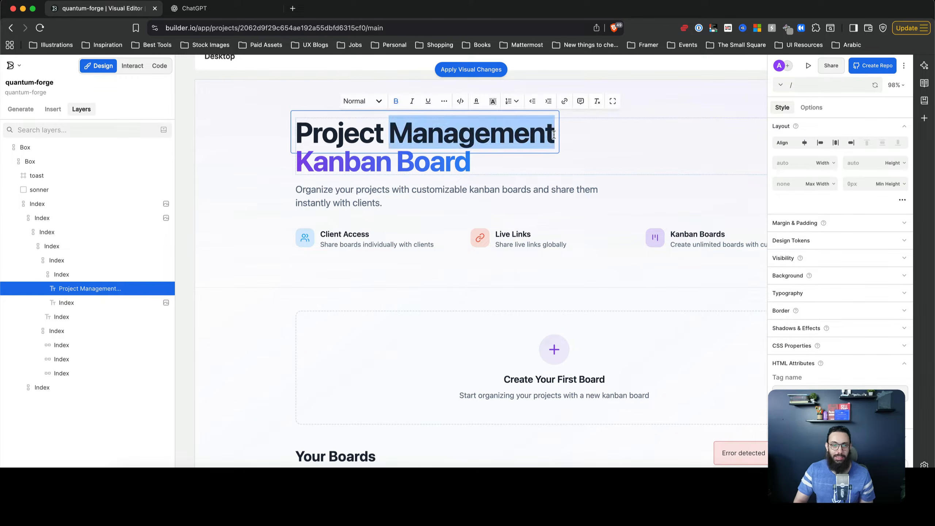
key("alt+Left")
key("shift+alt+Left")
type("Client")
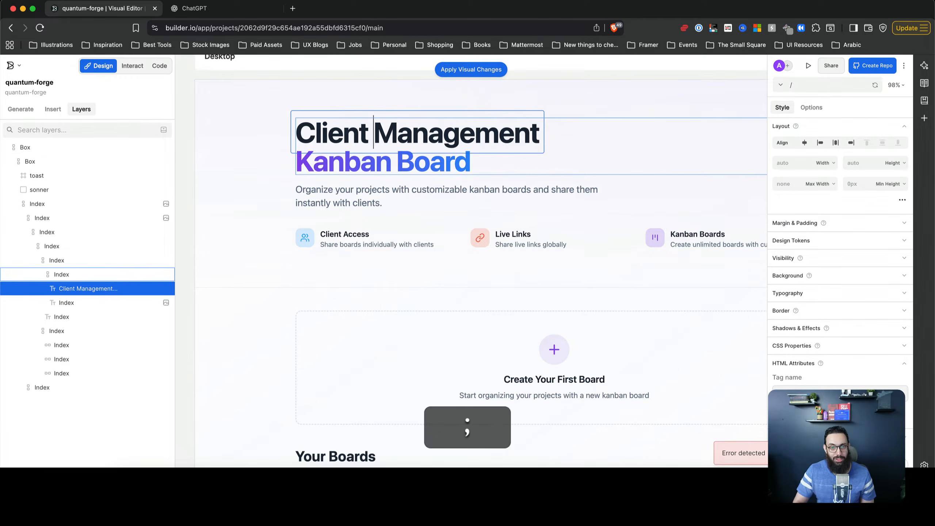
key("super+Right")
type("done easy in")
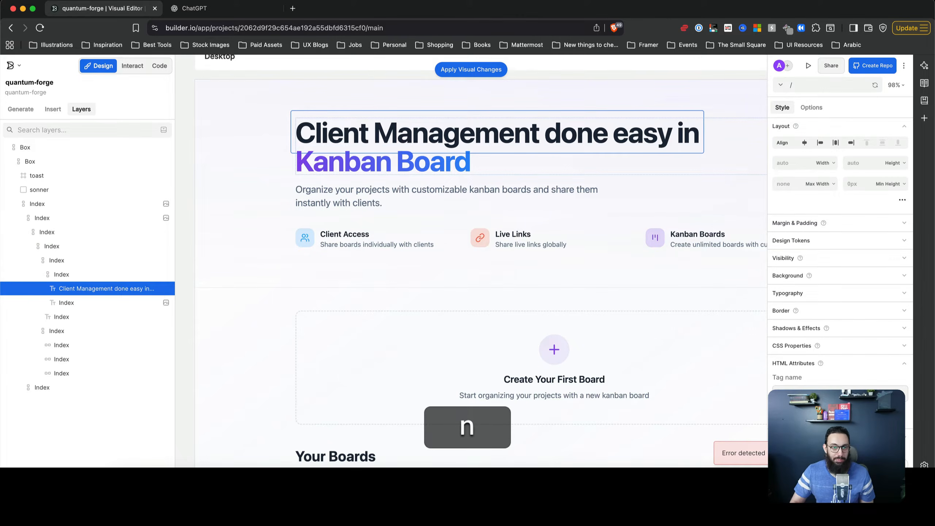
Switch to the interactive preview, saving the heading and feature row changes
left_click(464, 245)
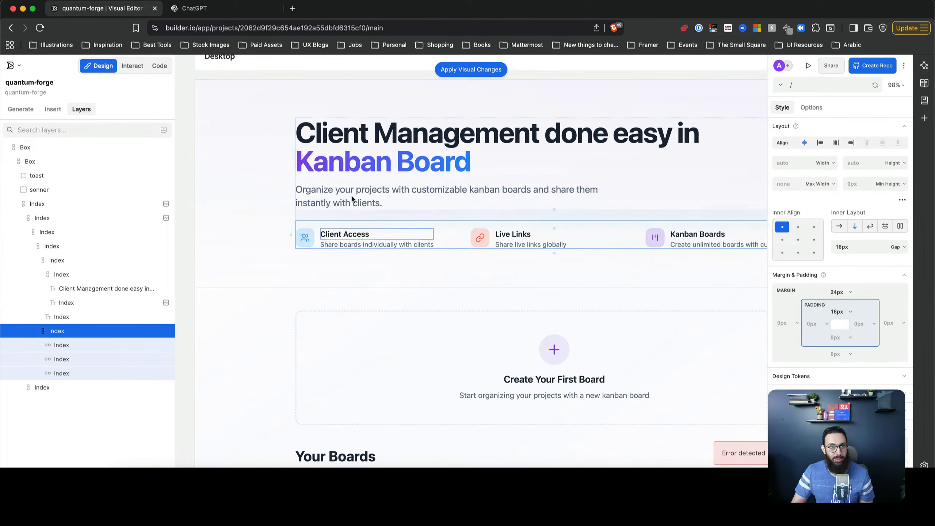
left_click(134, 65)
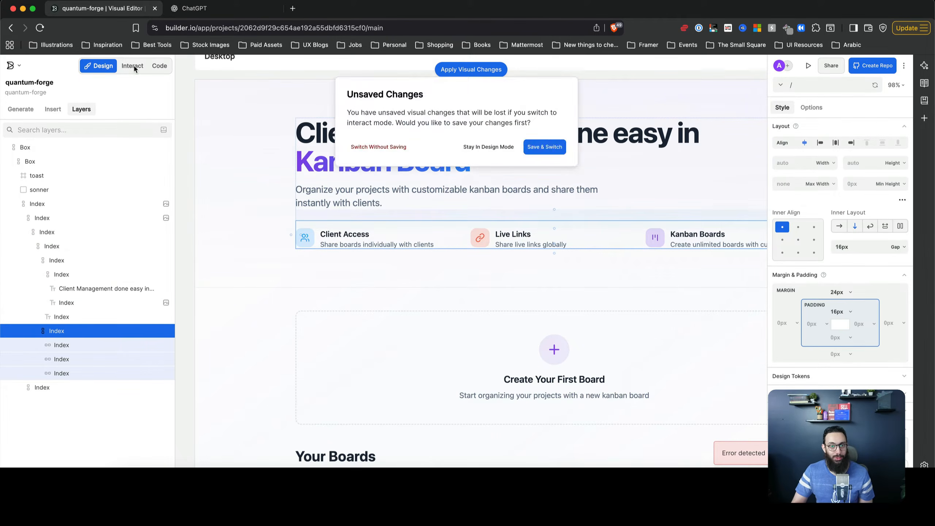
left_click(544, 147)
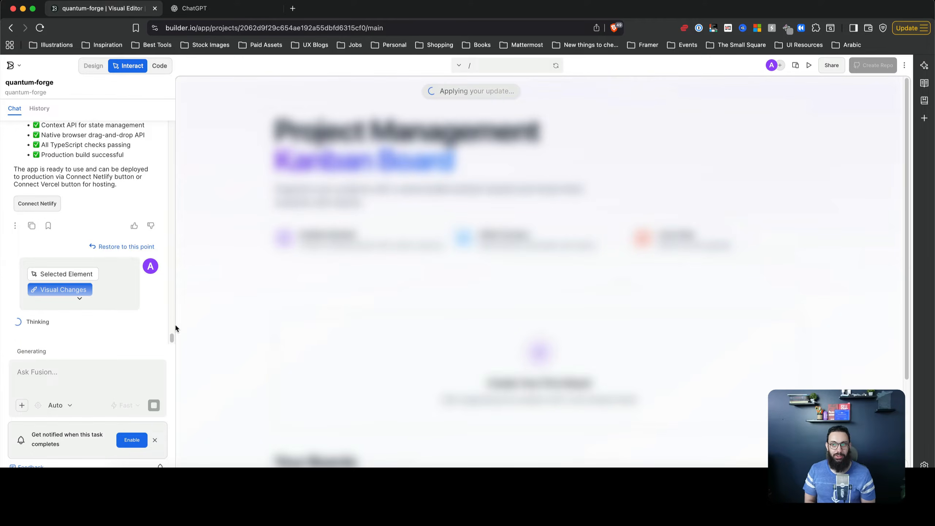
Create a new board named Google without a description from the home page
scroll(390, 273, "down", 3)
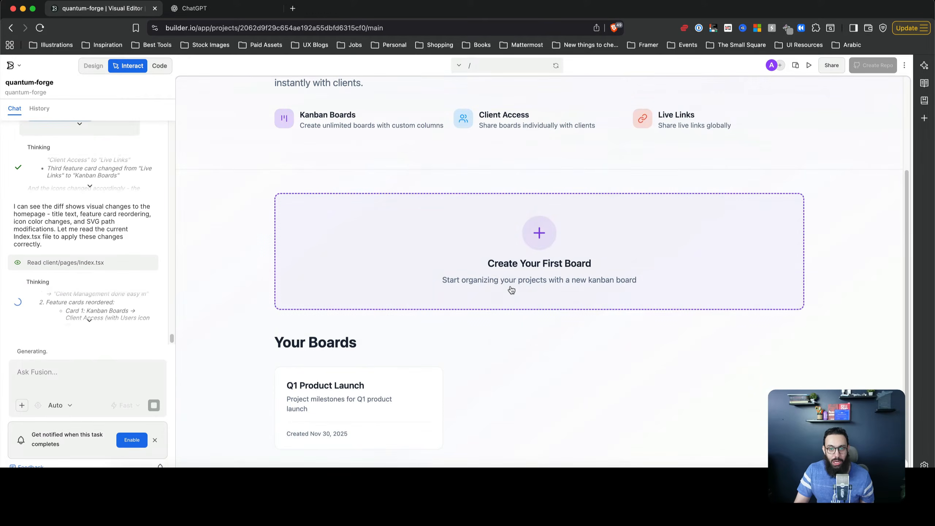
scroll(511, 290, "up", 3)
left_click(514, 349)
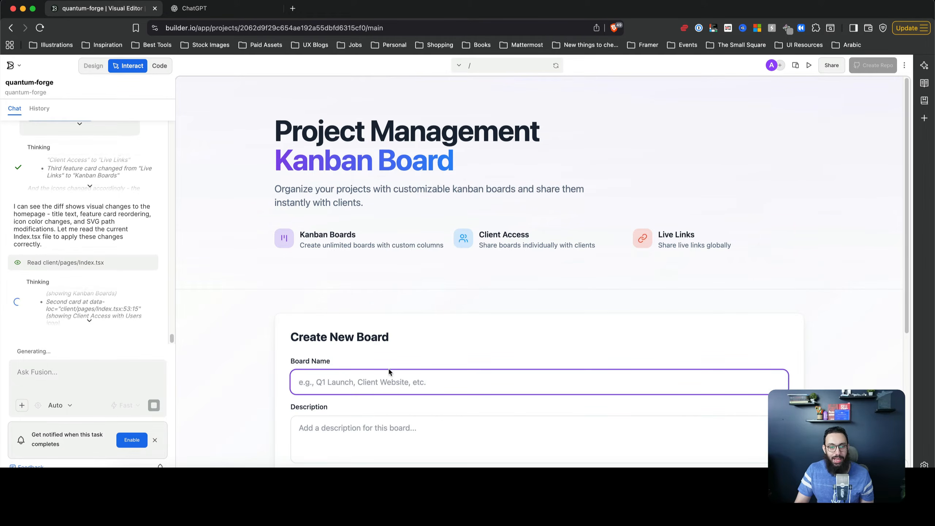
type("Google")
scroll(380, 325, "down", 2)
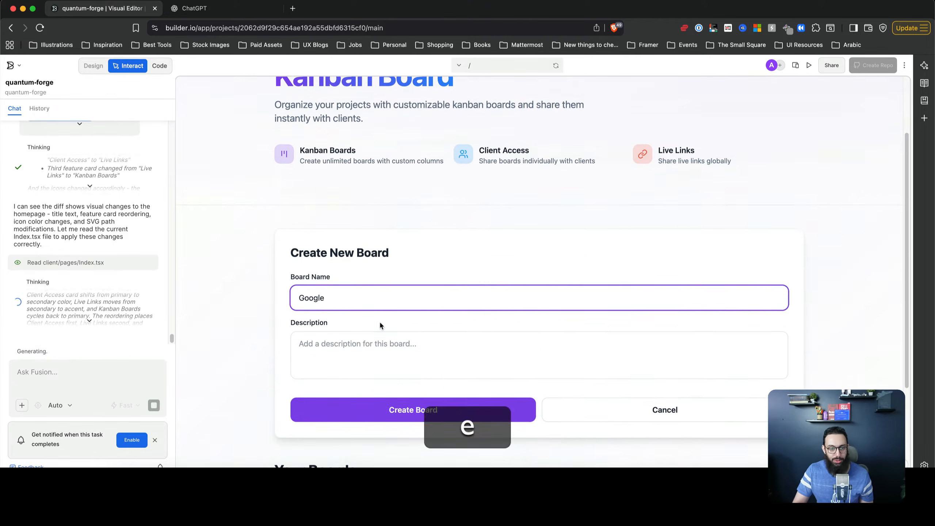
scroll(386, 324, "down", 1)
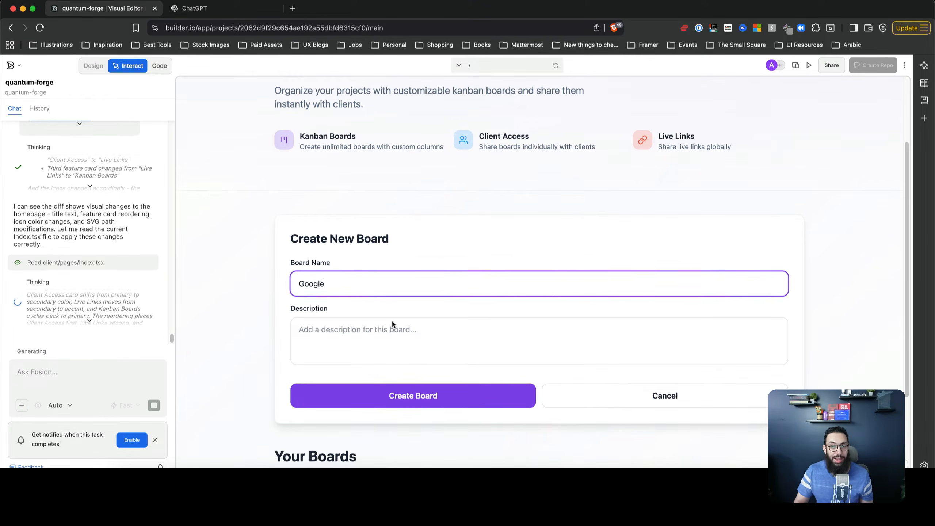
left_click(404, 394)
scroll(479, 354, "down", 1)
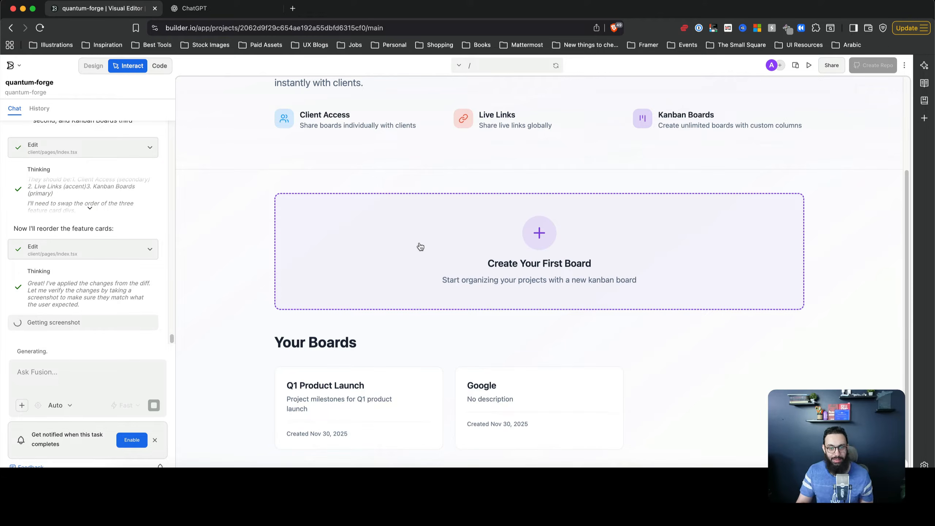
In the visual design mode, move the Create Your First Board card into the Your Boards grid, after the Google card
left_click(96, 67)
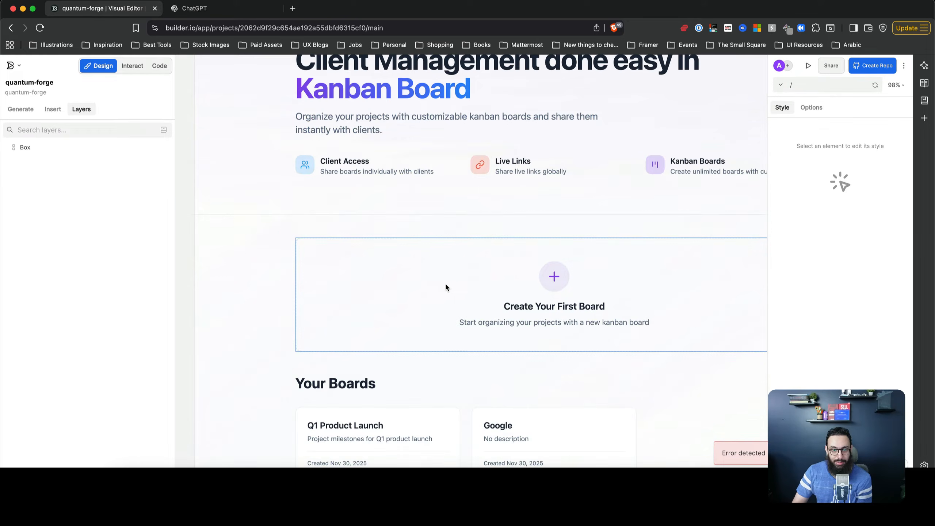
left_click(445, 287)
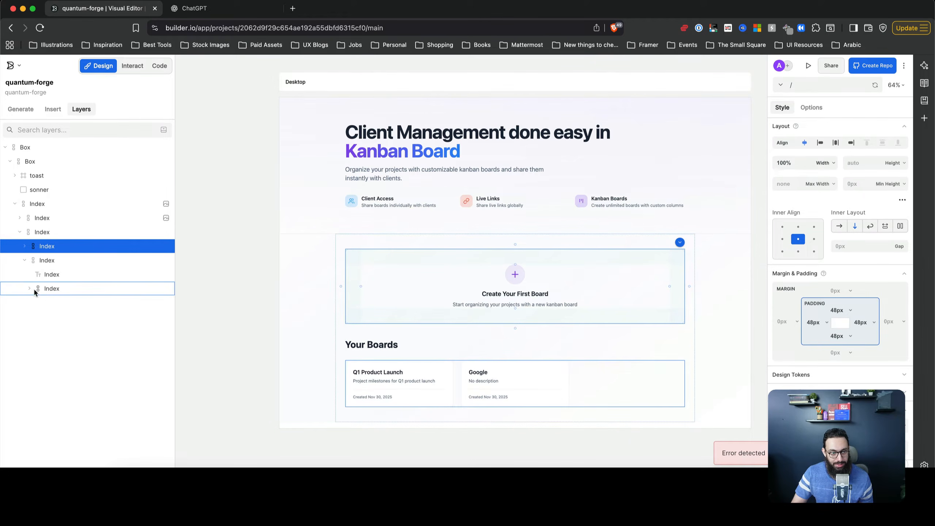
left_click(30, 288)
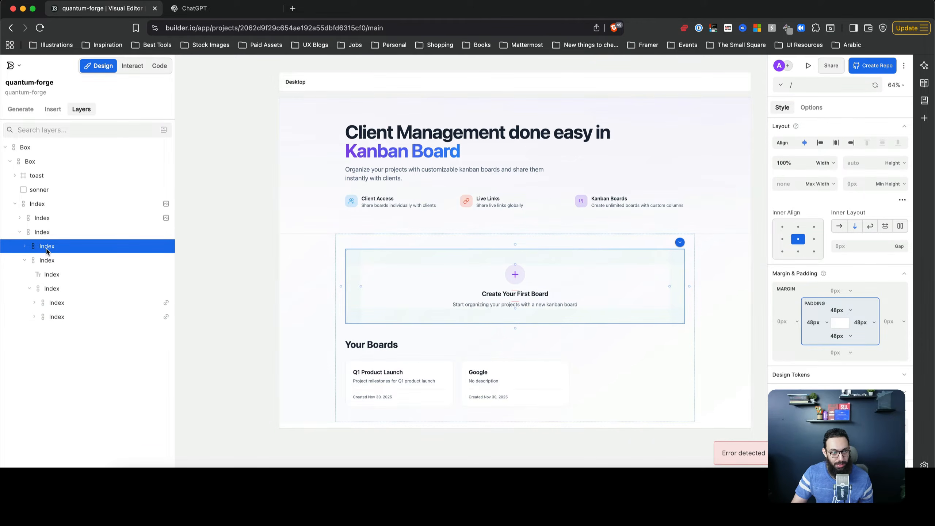
left_click_drag(78, 324, 78, 324)
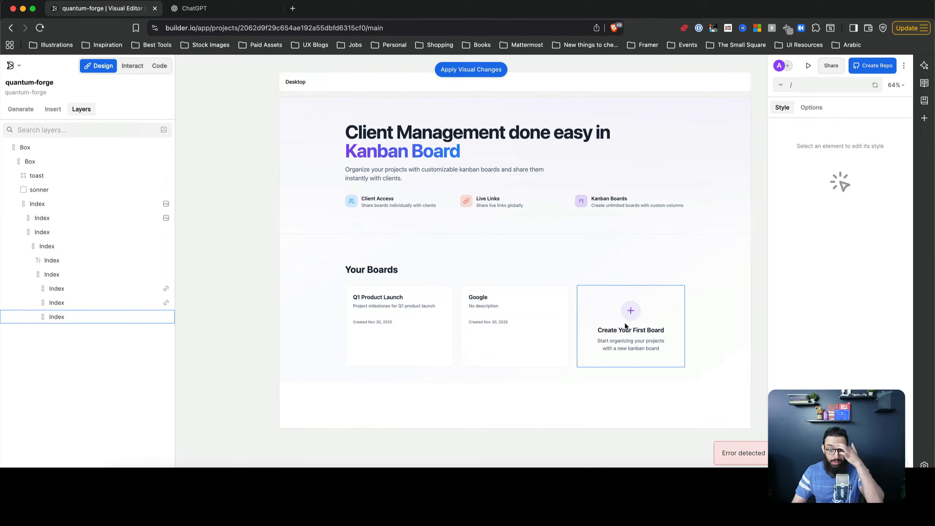
scroll(641, 340, "up", 5)
scroll(641, 342, "down", 5)
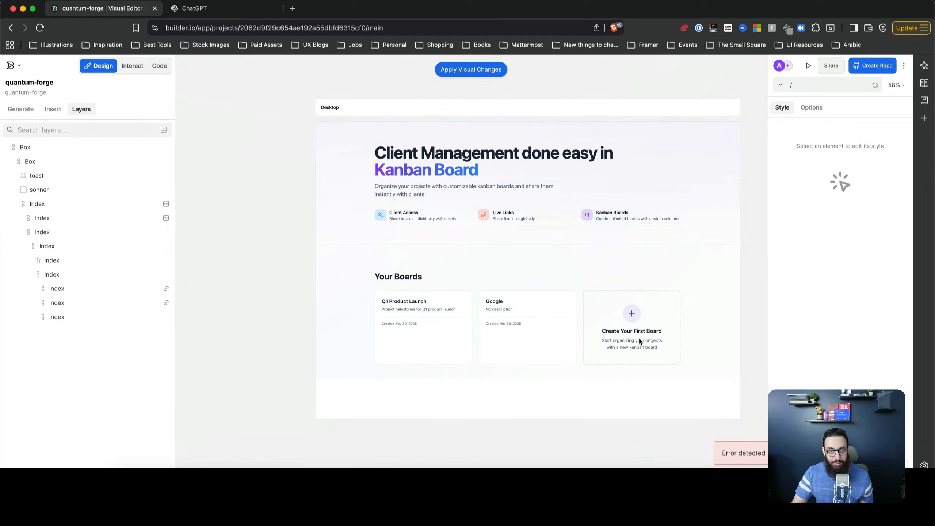
Move the Create Your First Board card to the first position in the boards grid, before Q1 Product Launch
left_click(56, 316)
left_click_drag(61, 300, 68, 289)
scroll(529, 403, "up", 5)
scroll(490, 365, "down", 5)
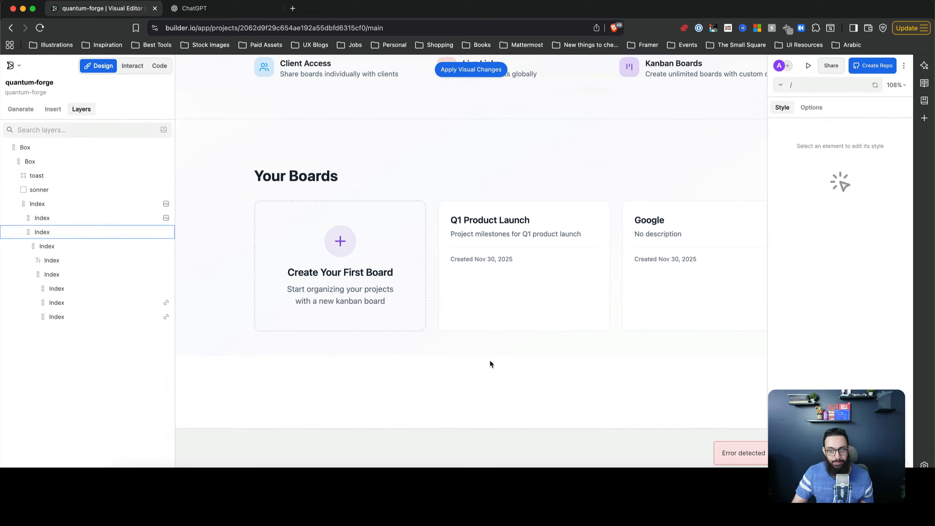
Set the top padding of the Your Boards section to 0 px
left_click(428, 210)
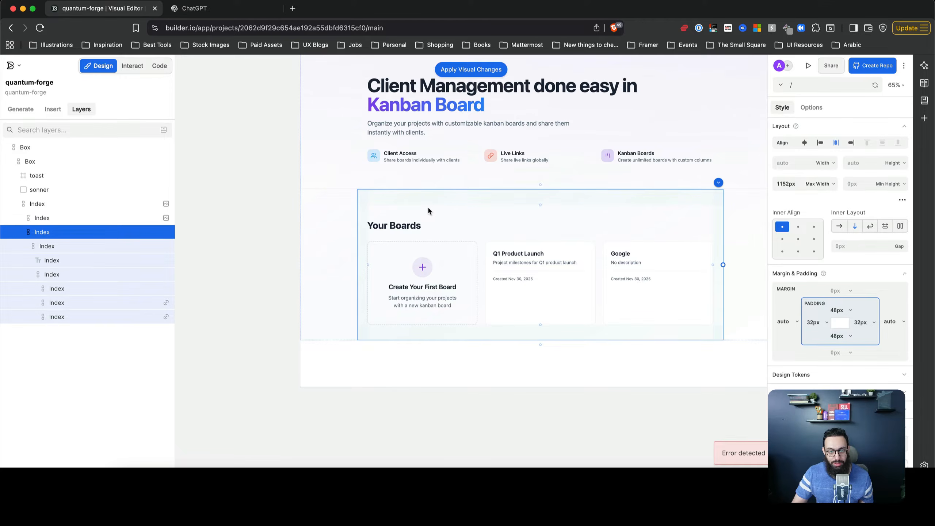
left_click_drag(540, 205, 542, 192)
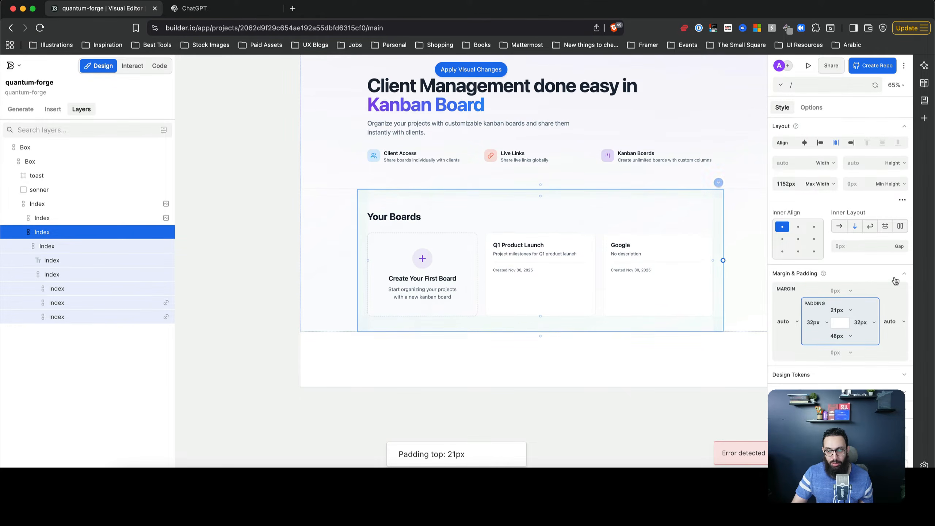
left_click(838, 310)
type("0")
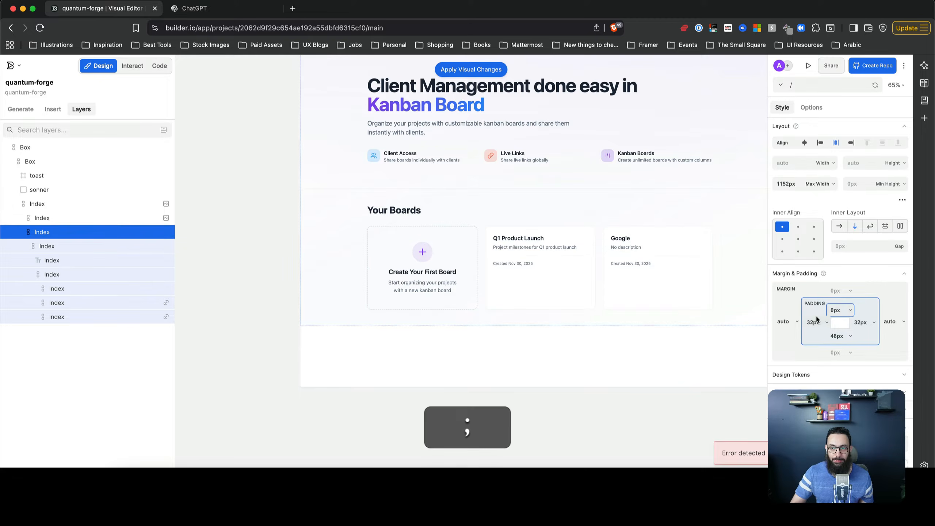
Save the card placement and padding changes, switch to the interactive preview and review the updated home page
left_click(569, 177)
scroll(653, 234, "up", 3)
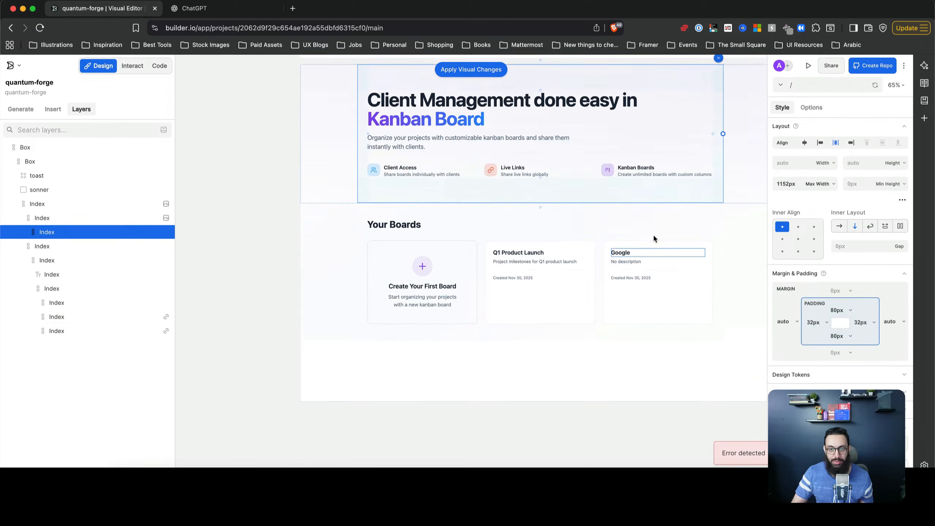
left_click(719, 270)
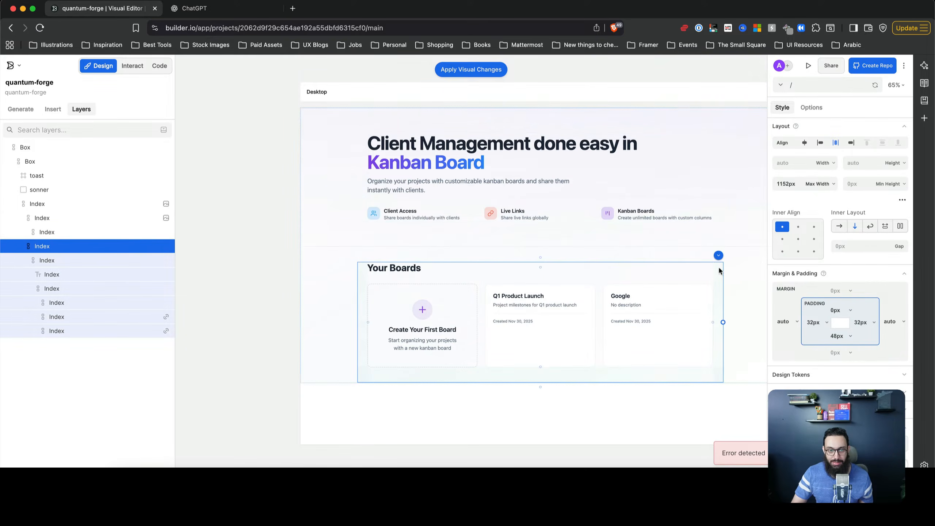
left_click(140, 68)
left_click(545, 147)
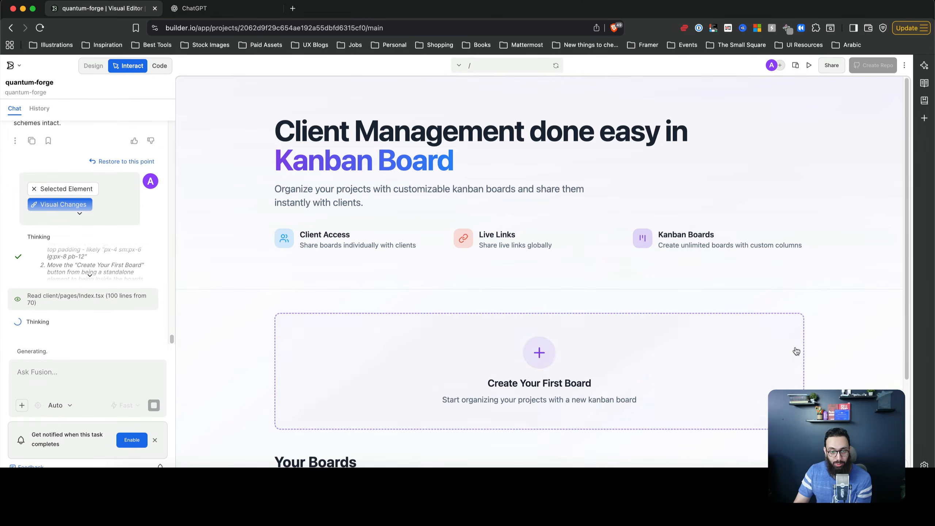
scroll(712, 322, "down", 3)
scroll(702, 344, "up", 3)
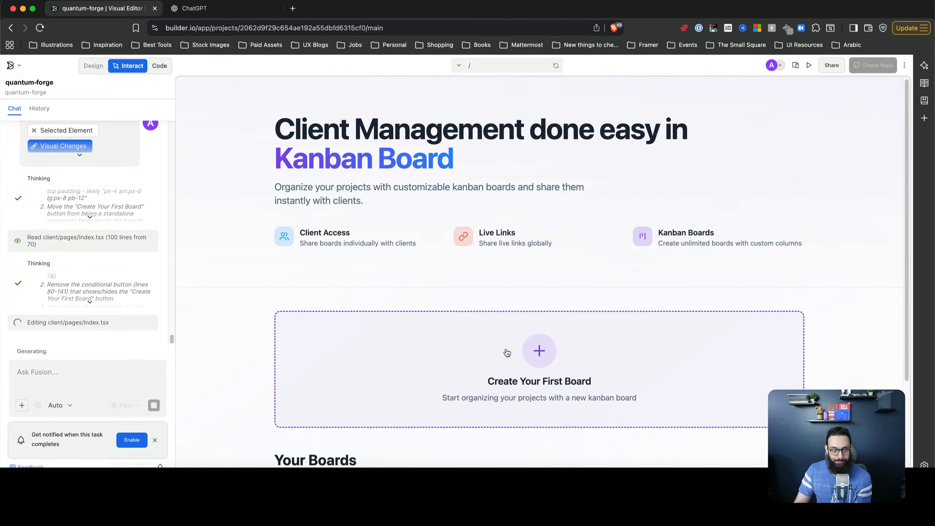
scroll(506, 354, "down", 4)
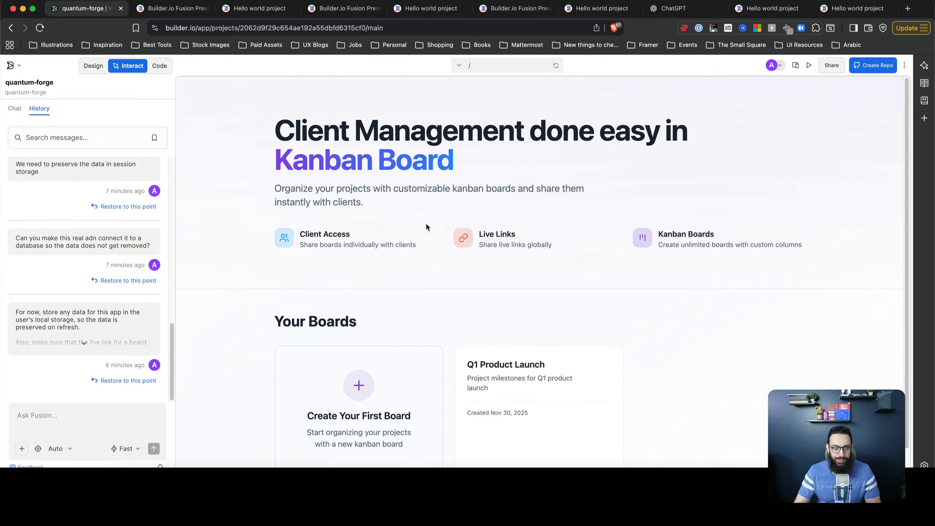
Ask the AI in the project chat: "Link it to a database so the data is live."
scroll(427, 228, "down", 1)
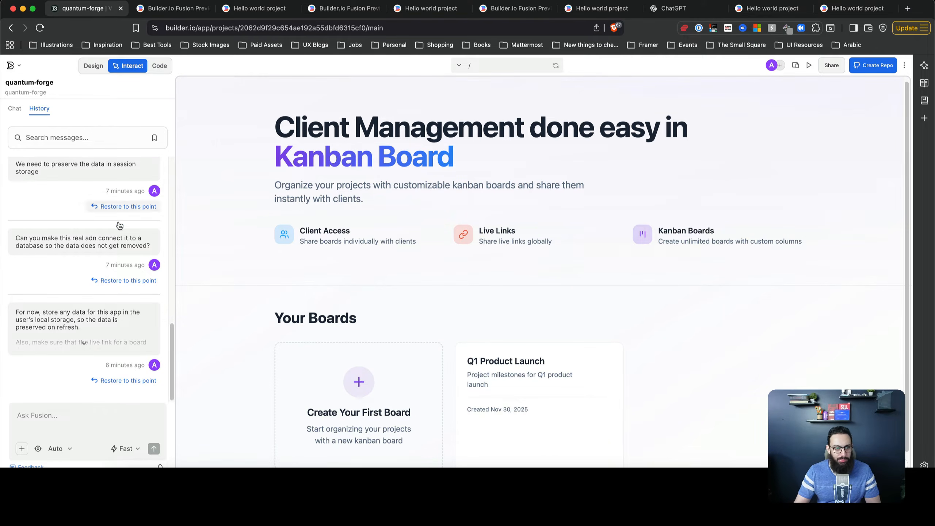
left_click(15, 108)
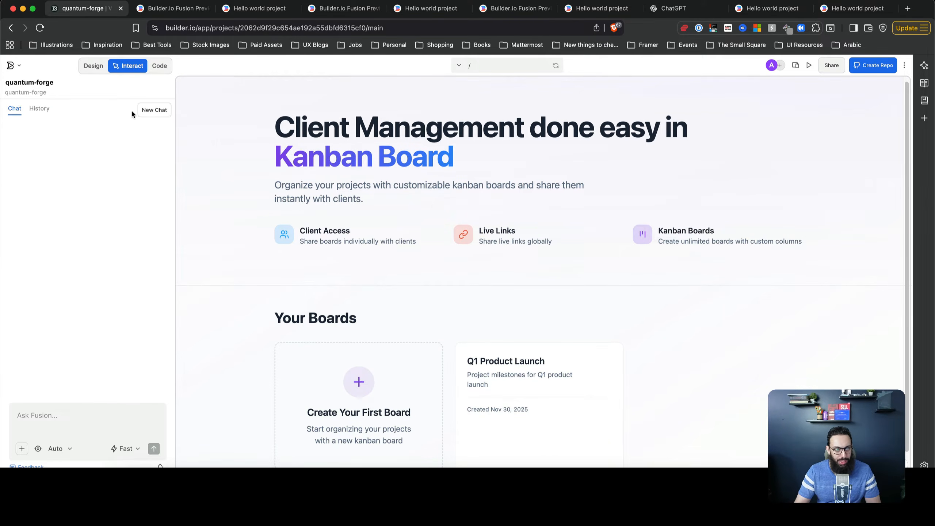
left_click(90, 415)
type("L")
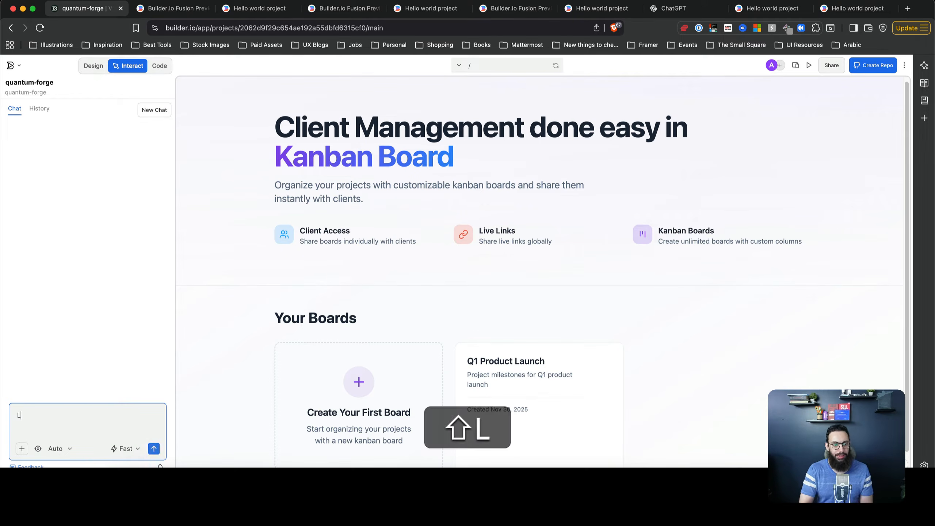
type("ink it to a databa")
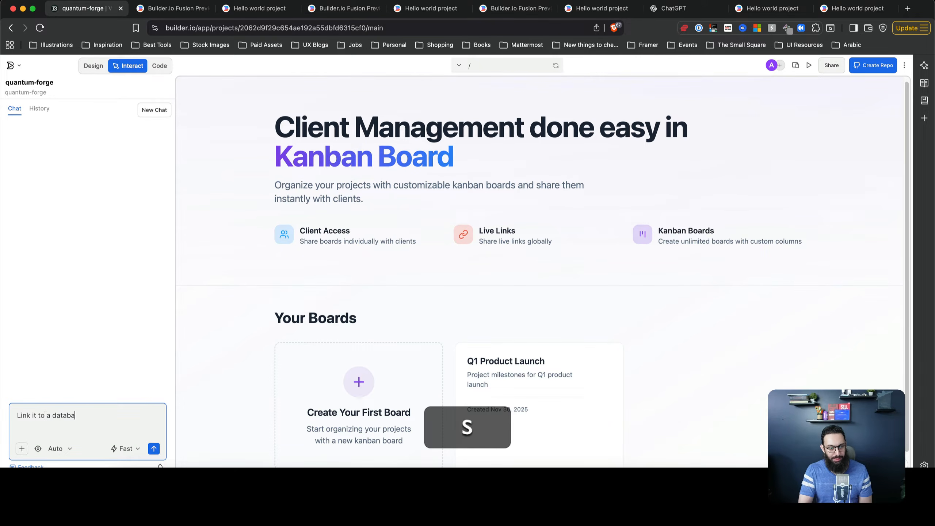
type("se so the data is live")
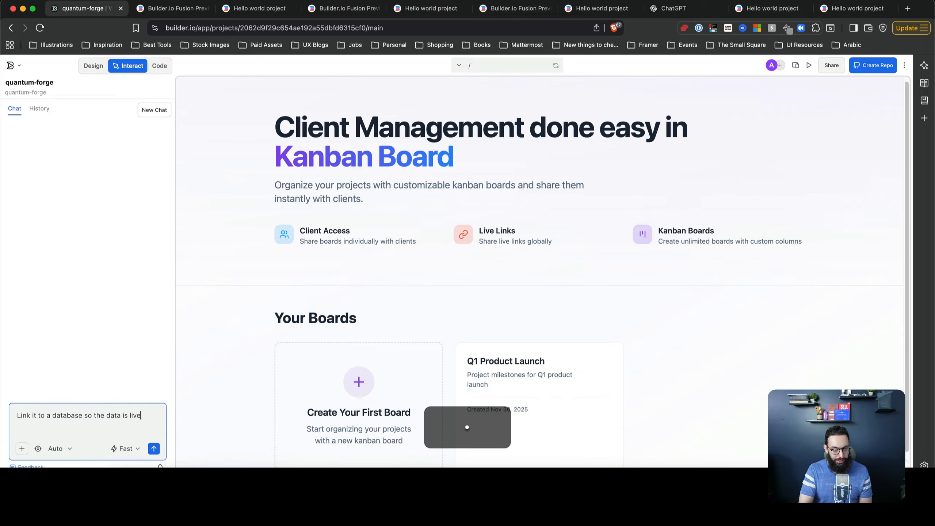
type(".")
key("Return")
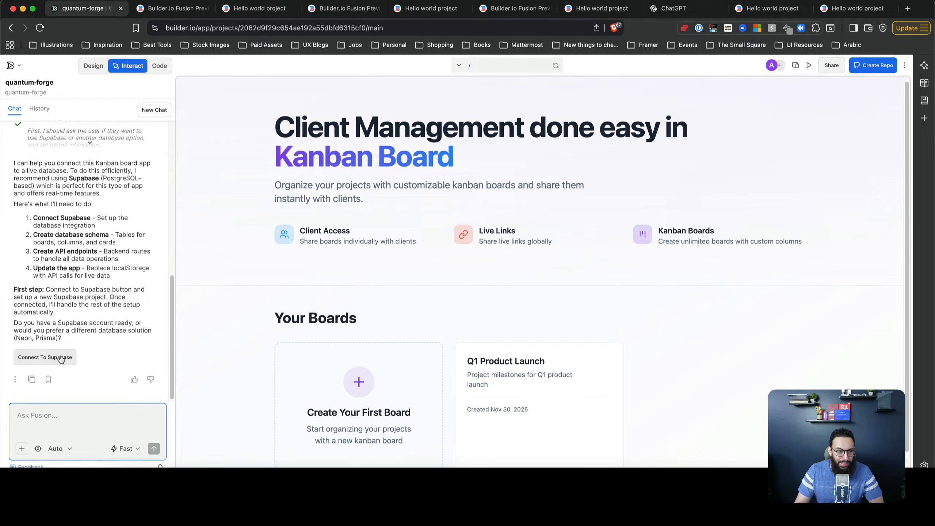
From the chat's Supabase suggestion, explore the available integrations and start connecting the built-in Supabase MCP server
left_click(62, 358)
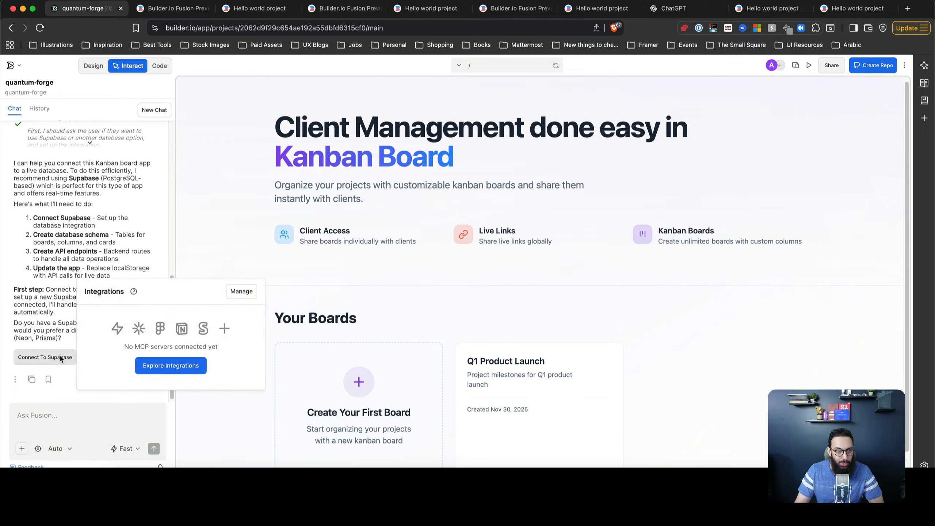
left_click(155, 366)
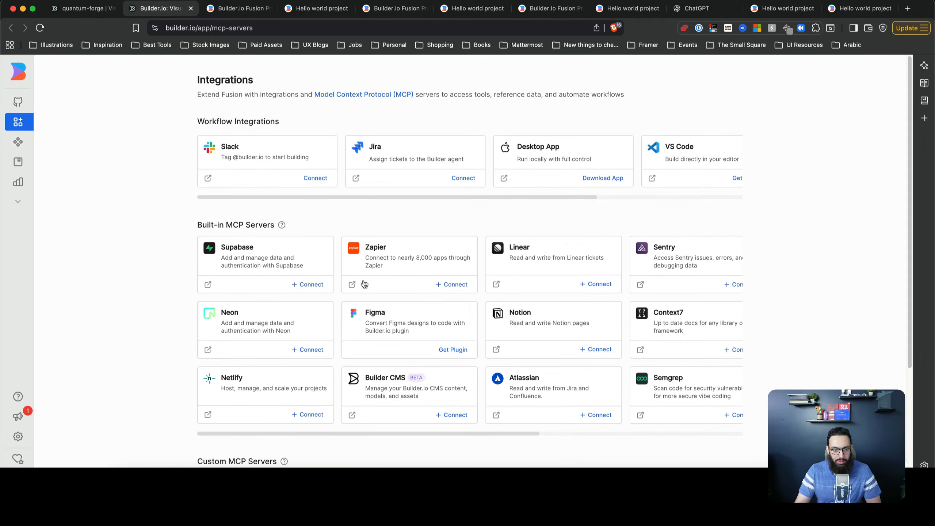
left_click(307, 283)
left_click(512, 331)
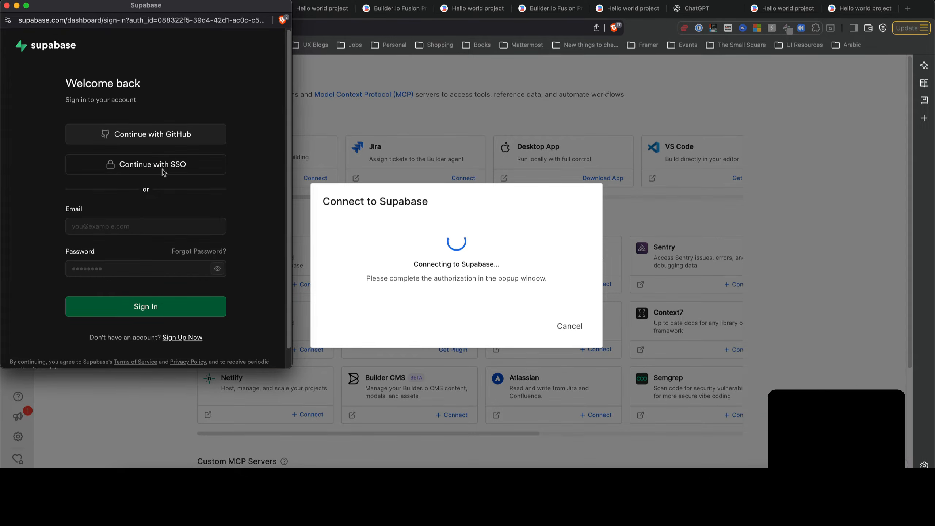
Sign in to Supabase with GitHub, authorize Builder.io for The Small Square organization and finish the connection dialog
left_click(140, 228)
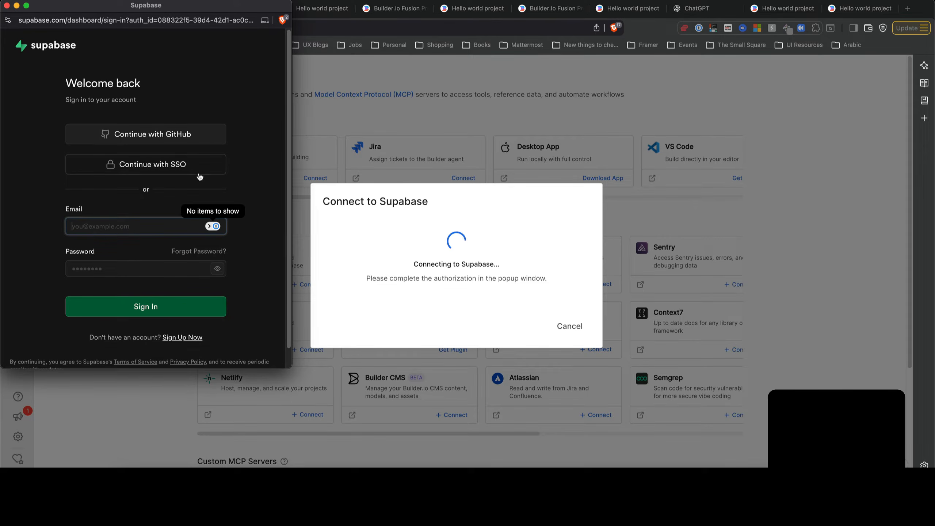
left_click(209, 143)
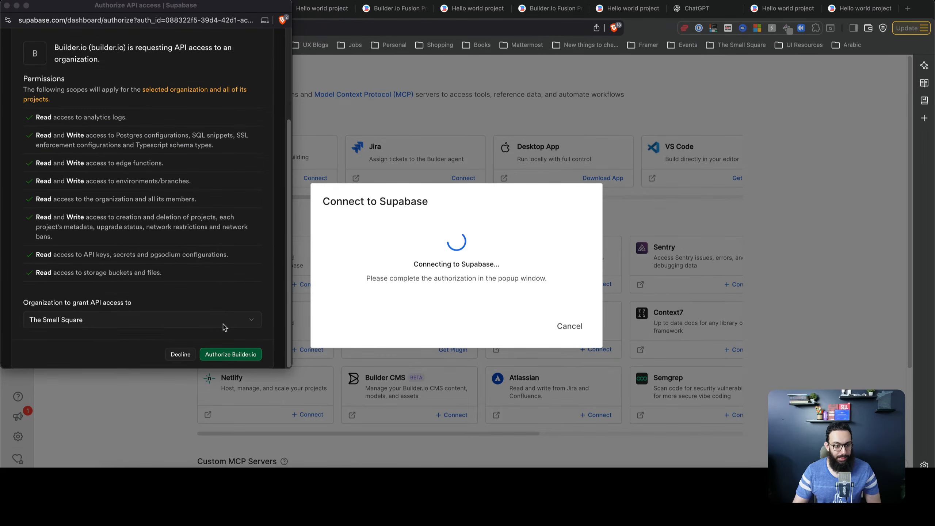
left_click(236, 323)
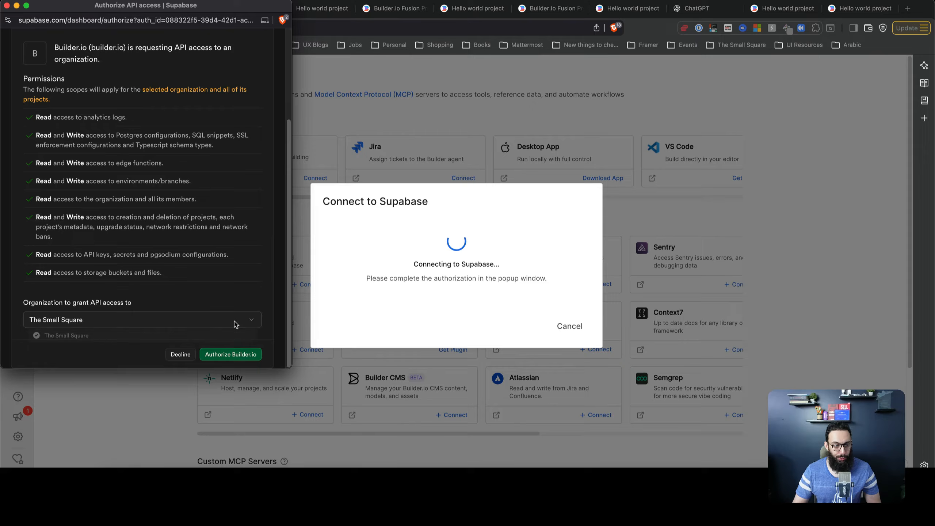
left_click(212, 323)
scroll(238, 305, "up", 4)
scroll(234, 305, "down", 4)
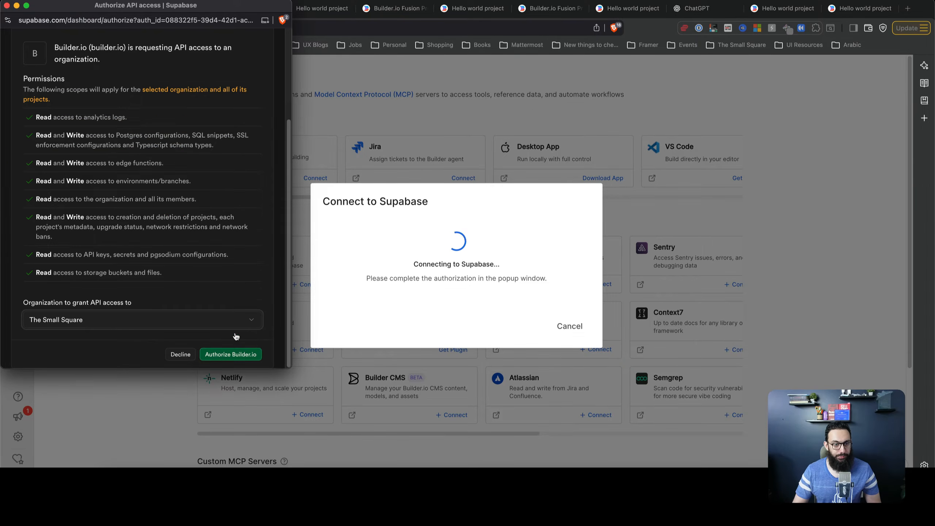
left_click(235, 355)
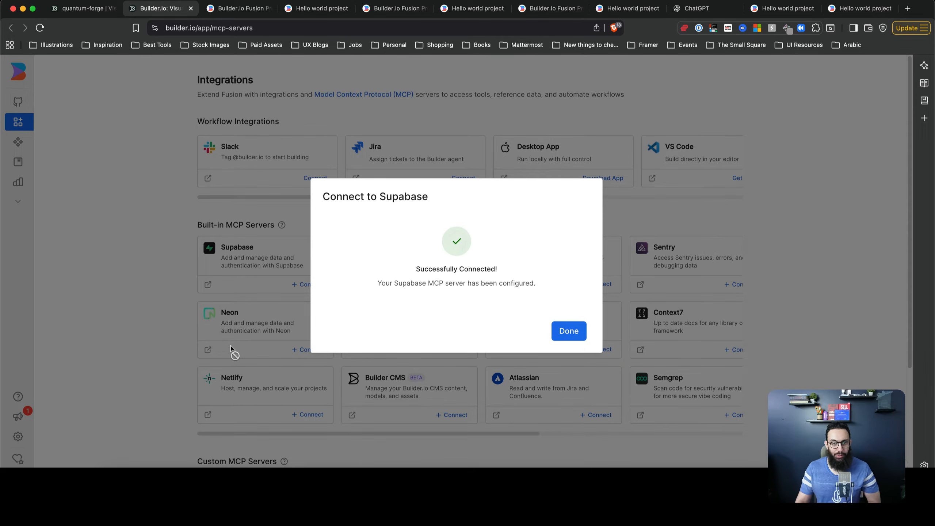
left_click(554, 325)
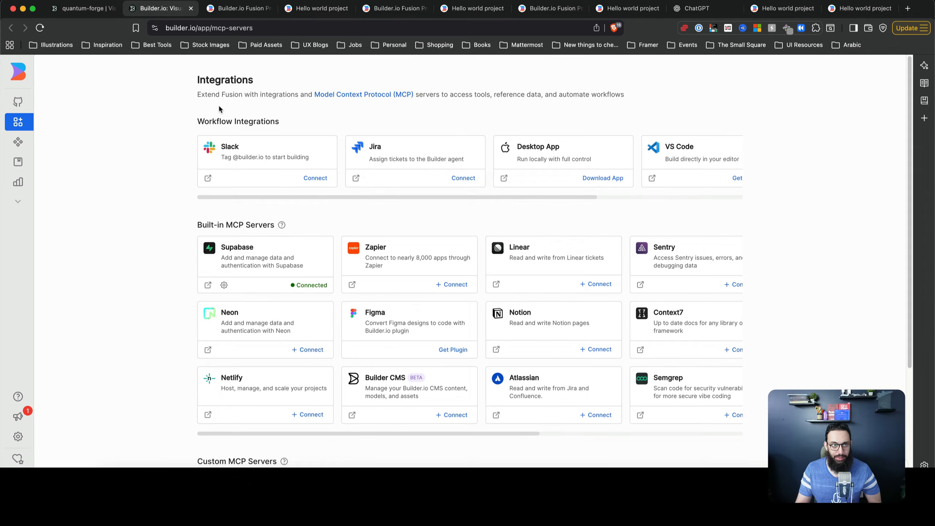
Return to the quantum-forge project, check that the Supabase integration is active and tell the AI "Yes, its connected now."
left_click(99, 11)
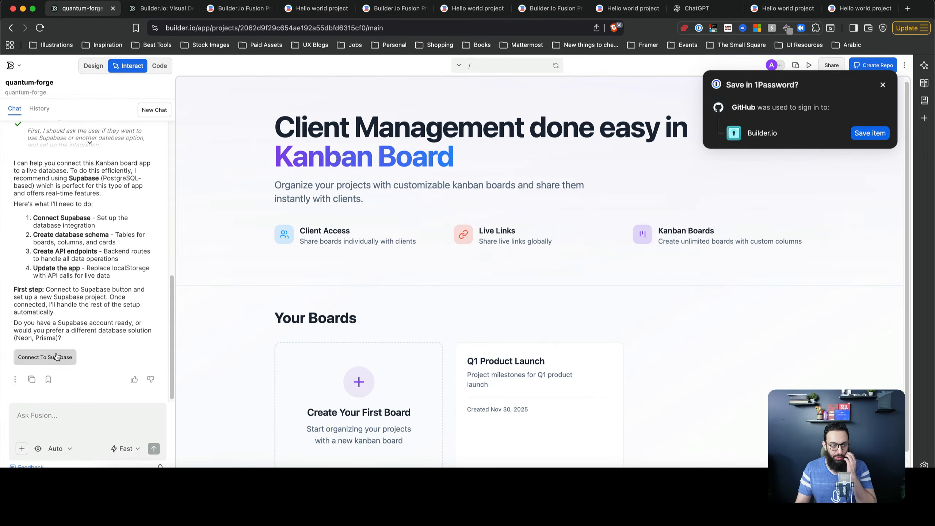
left_click(45, 357)
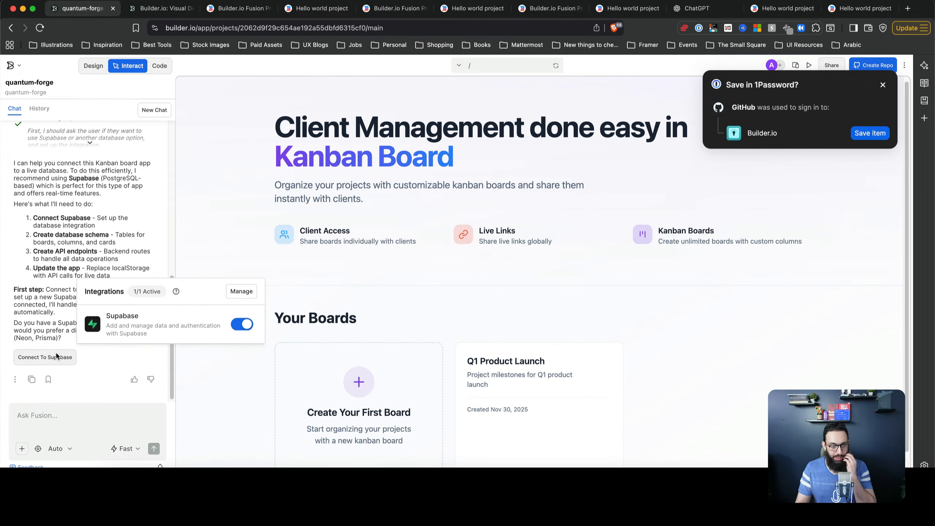
left_click(55, 415)
type("Yes, its connected")
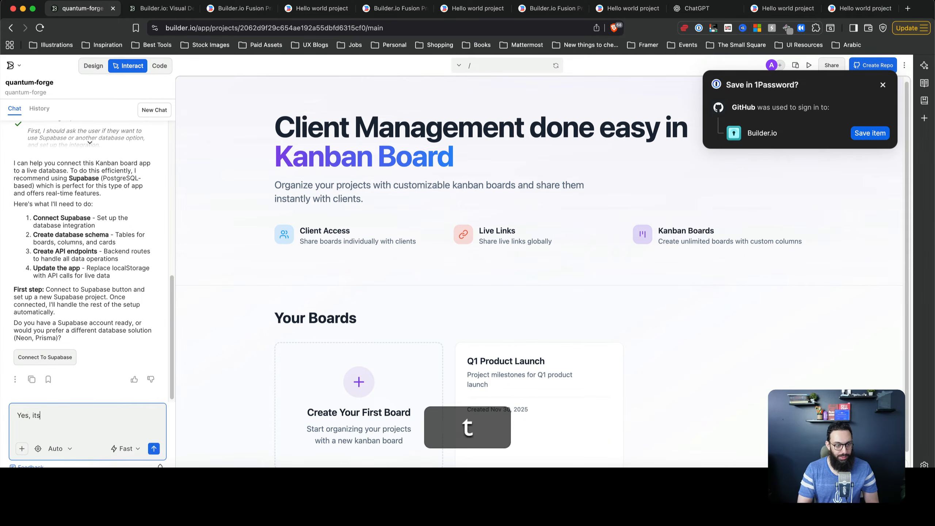
type(" now.")
key("Return")
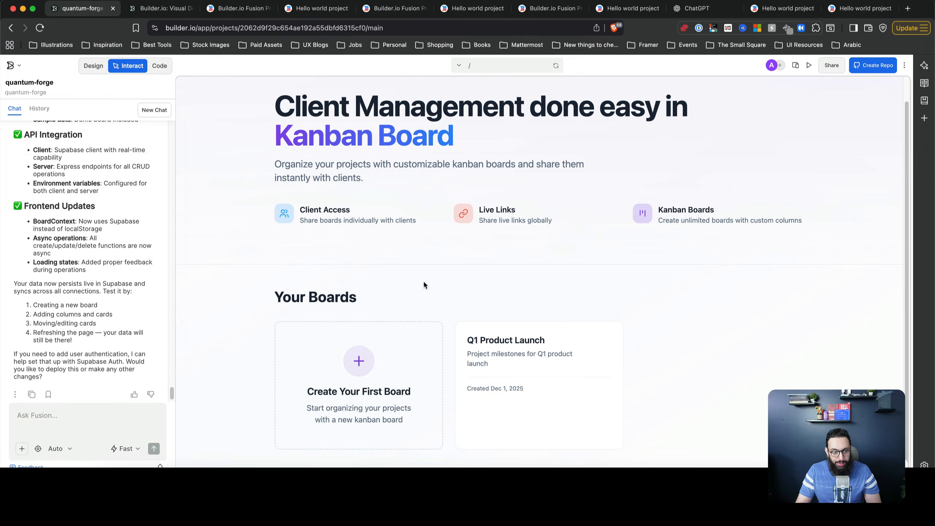
Open the app in a separate preview and move the UI components card from Backlog to In Progress on the Q1 Product Launch board
left_click(808, 65)
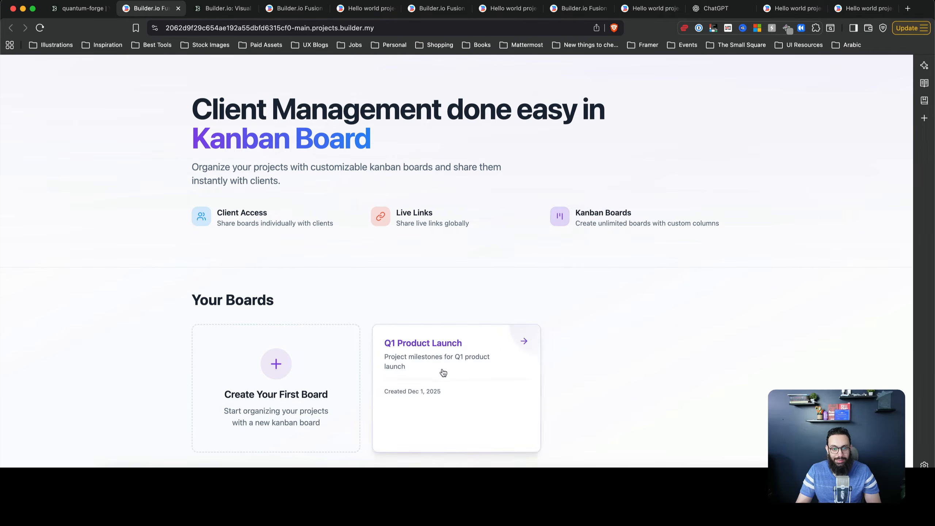
left_click(523, 341)
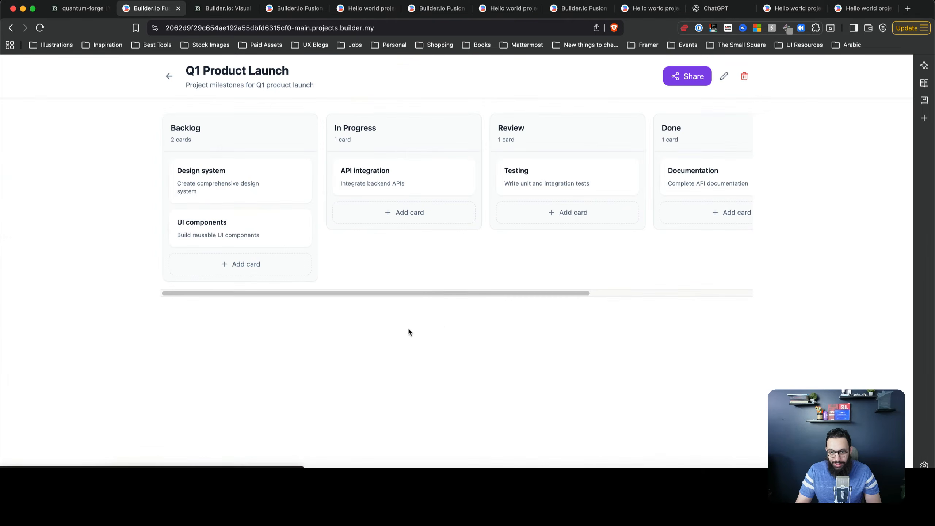
left_click_drag(298, 259, 392, 177)
Reload the app, check the card placement on the Q1 Product Launch board and reload the home page again
key("super+r")
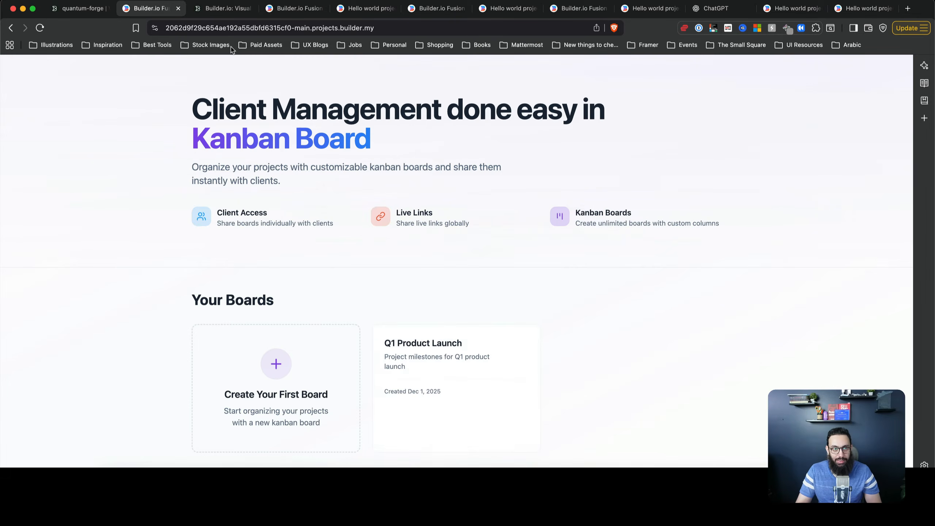
left_click(420, 382)
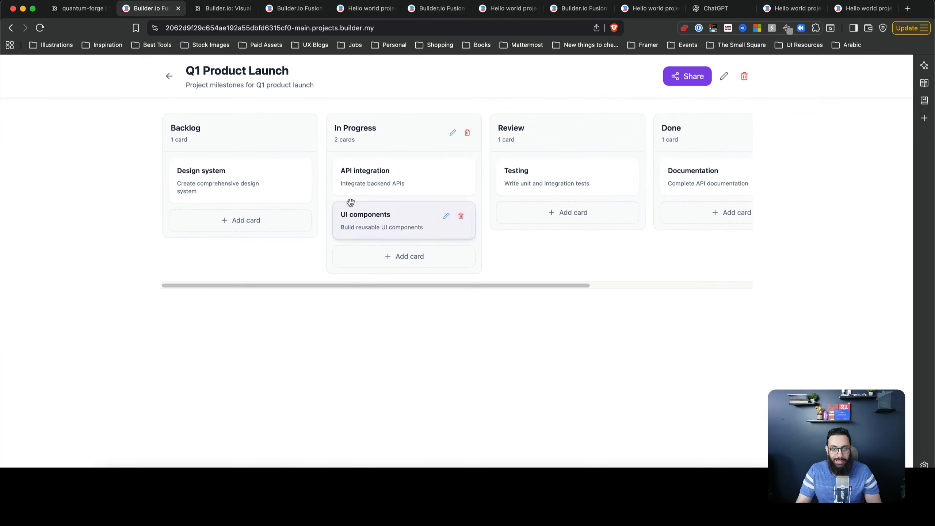
key("Escape")
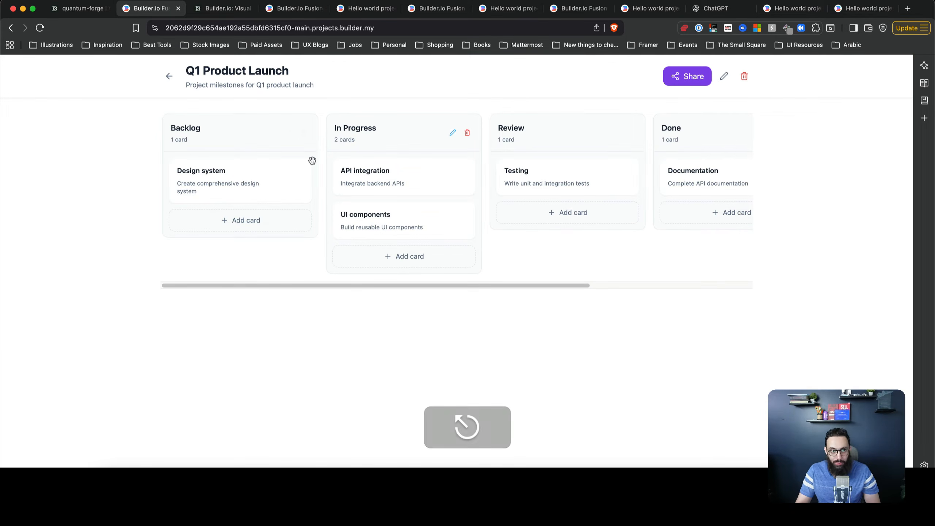
left_click(169, 77)
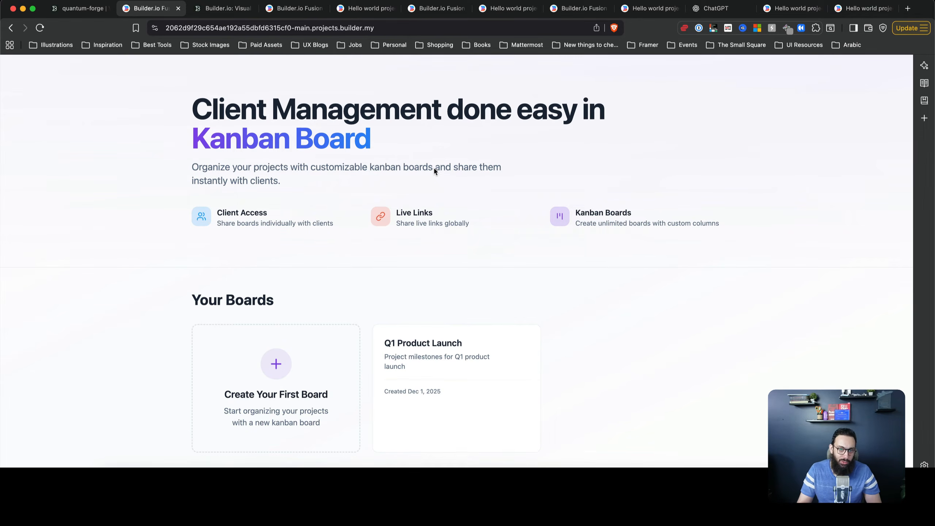
key("super+r")
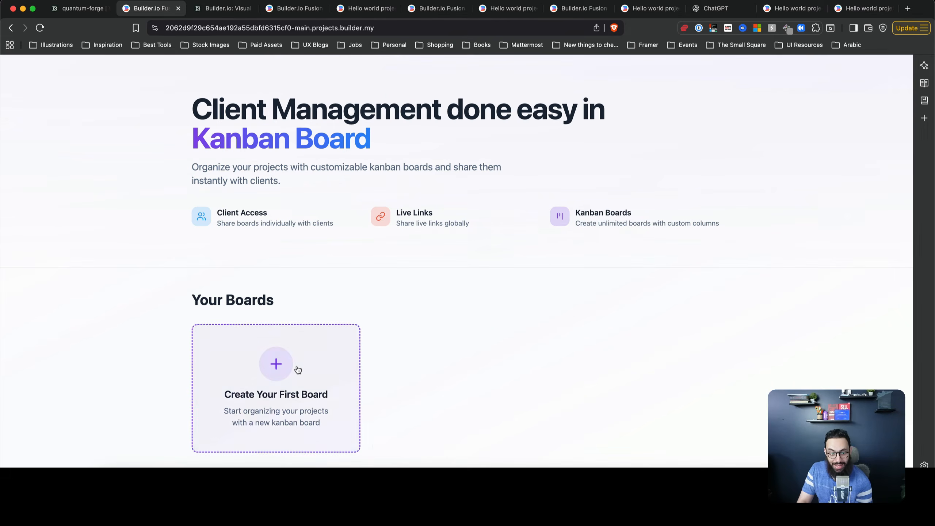
Create a new board named Google without a description
left_click(297, 366)
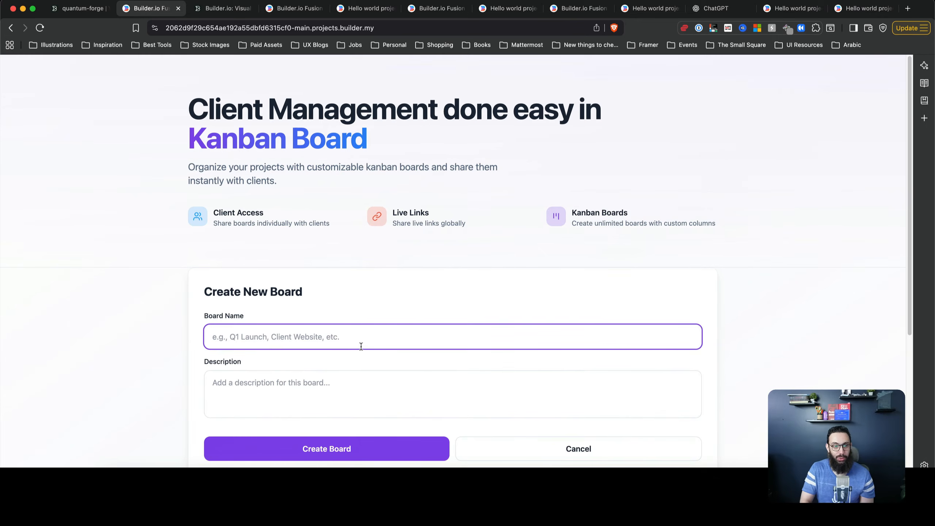
type("Google")
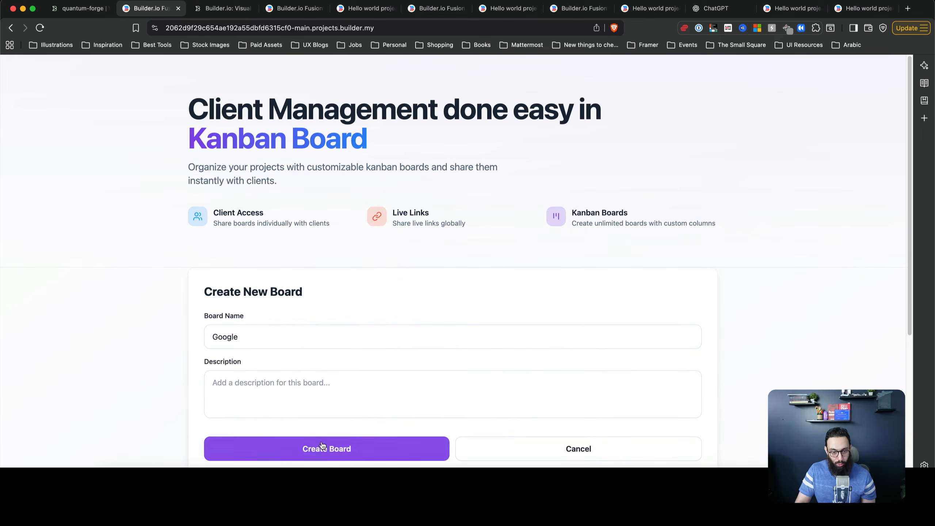
left_click(322, 449)
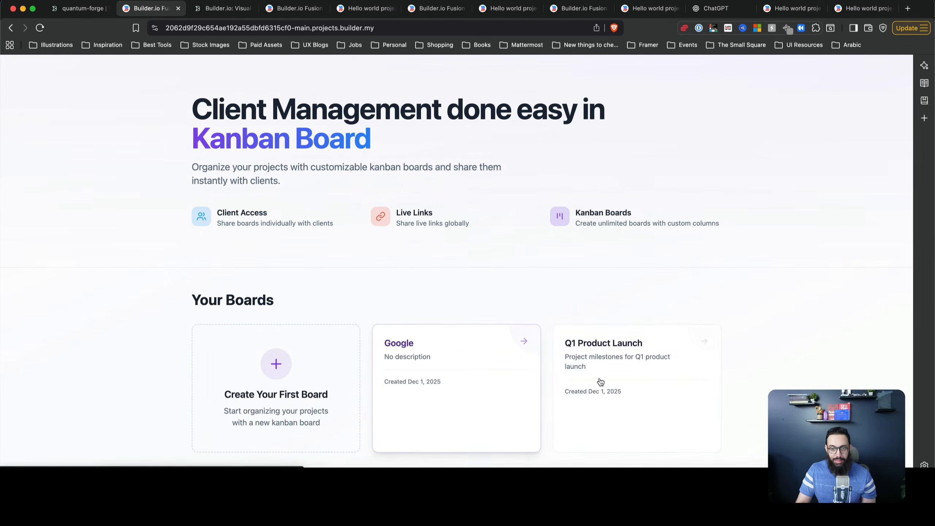
Open the Google board and add a first column named Todo
left_click(459, 388)
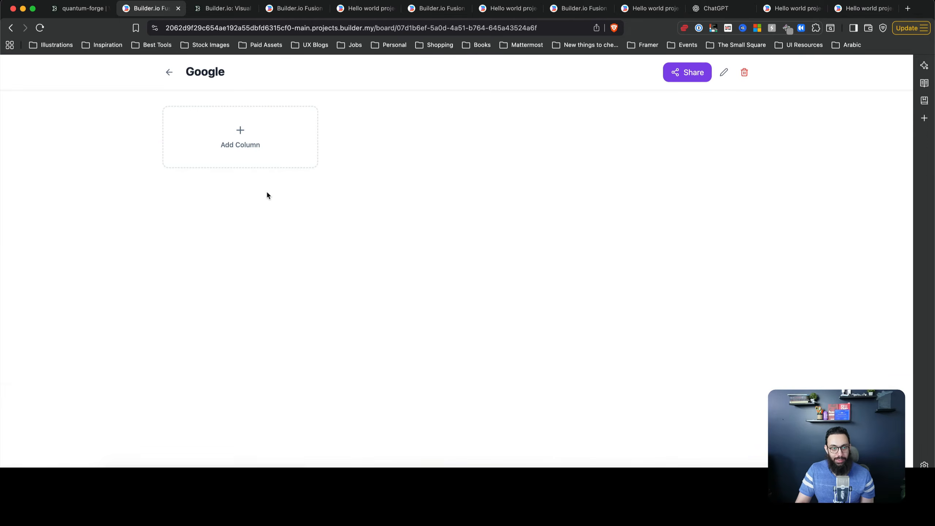
left_click(254, 146)
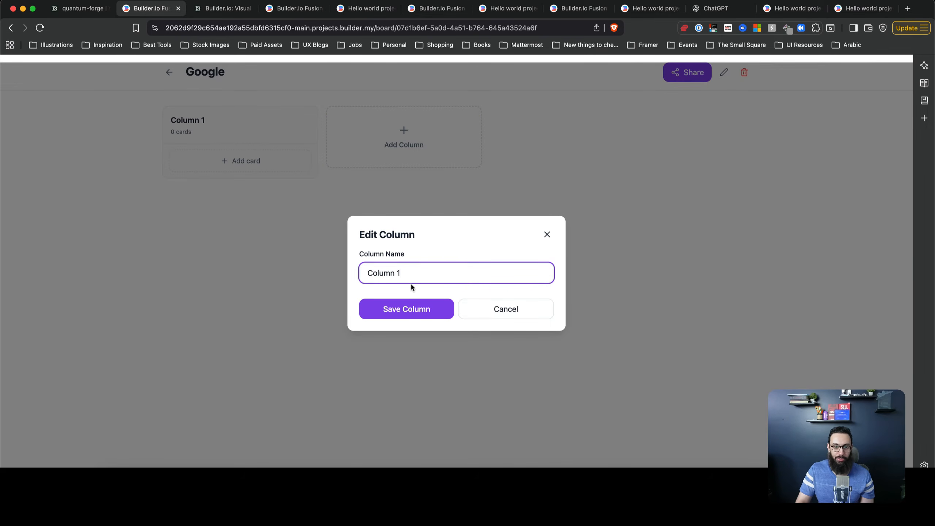
key("super+a")
type("Todo")
left_click(401, 309)
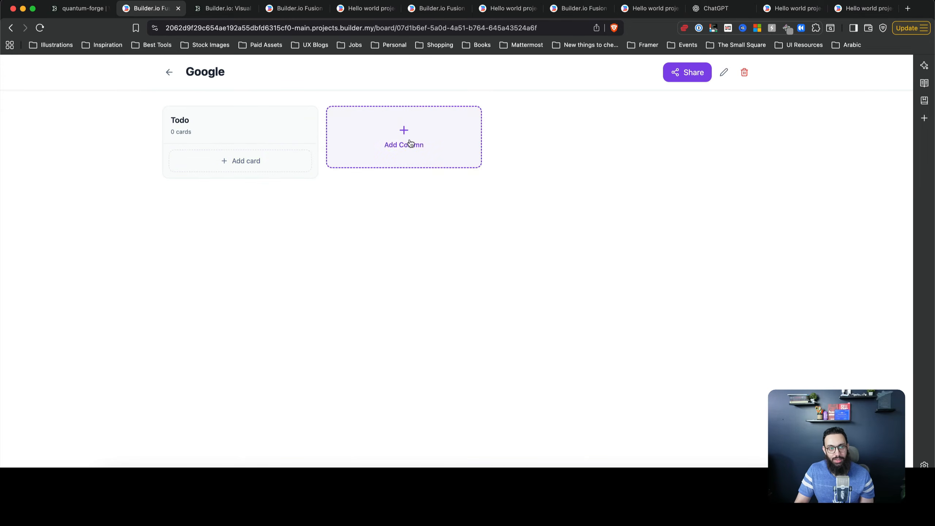
Add a second column named "In progress" to the Google board
left_click(411, 144)
key("super+a")
type("In progress")
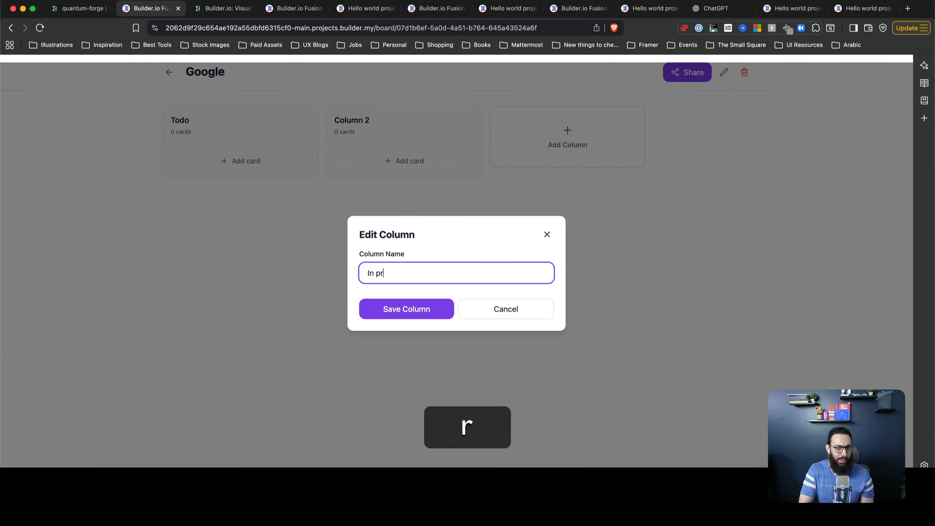
left_click(378, 314)
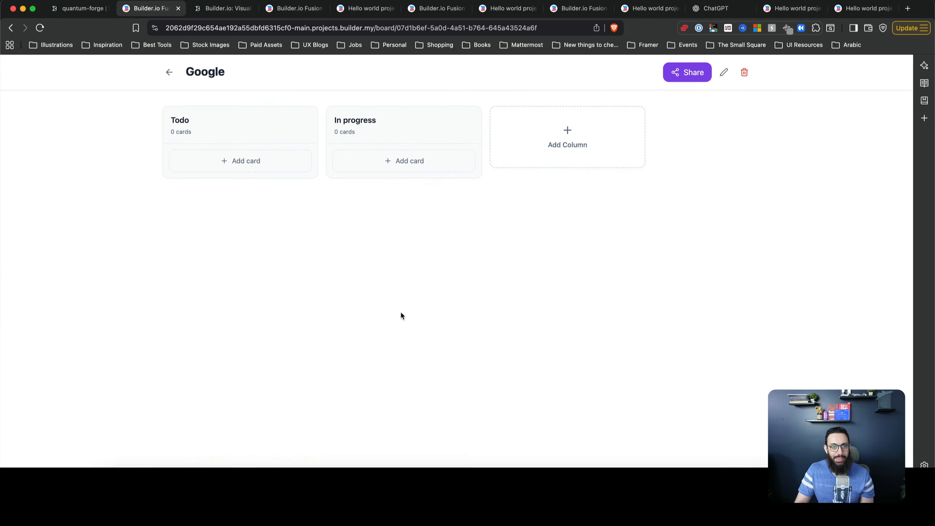
Add a third column named Complete to the Google board
left_click(531, 162)
key("super+a")
type("Complete")
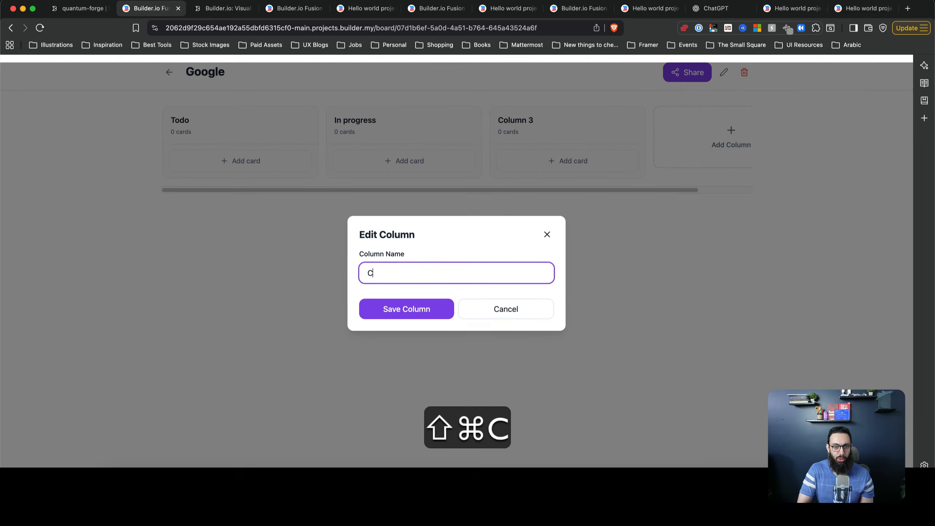
left_click(433, 310)
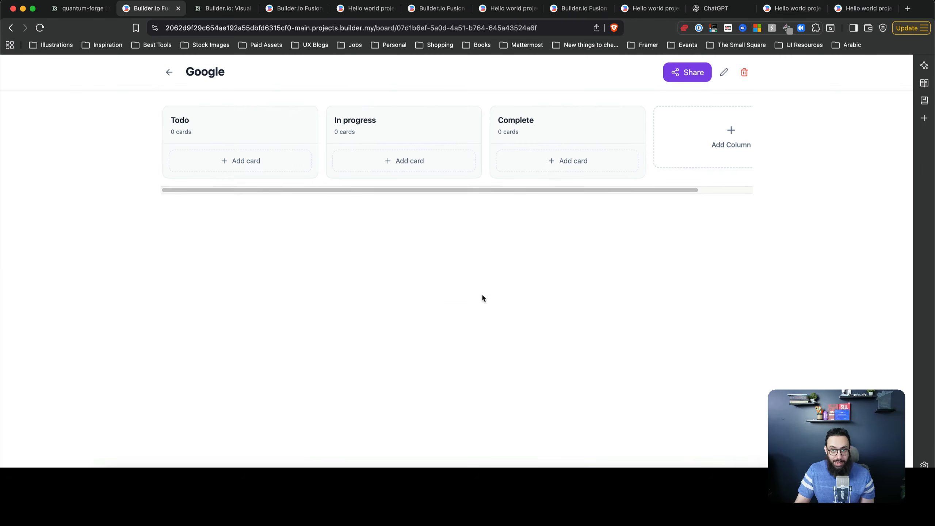
Add a card titled "Google API Integration" without a description to the Complete column
left_click(542, 161)
key("shift")
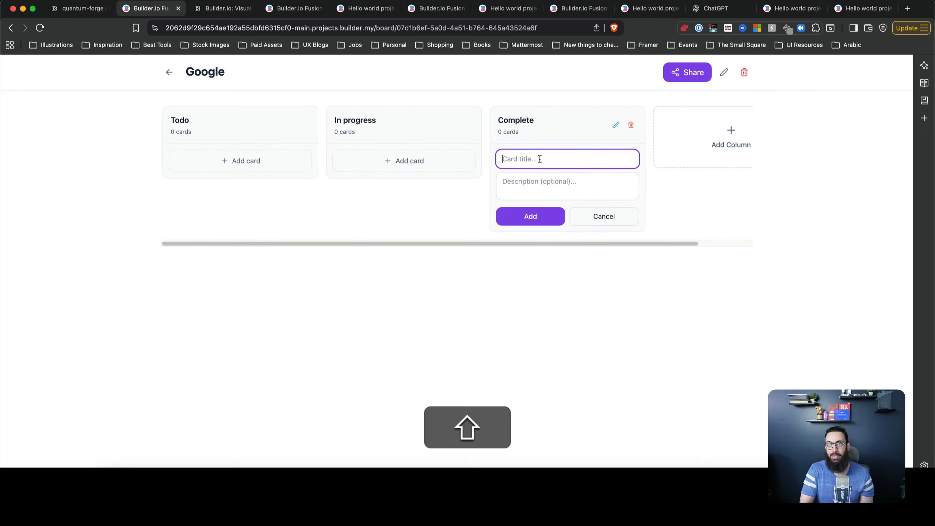
type("G")
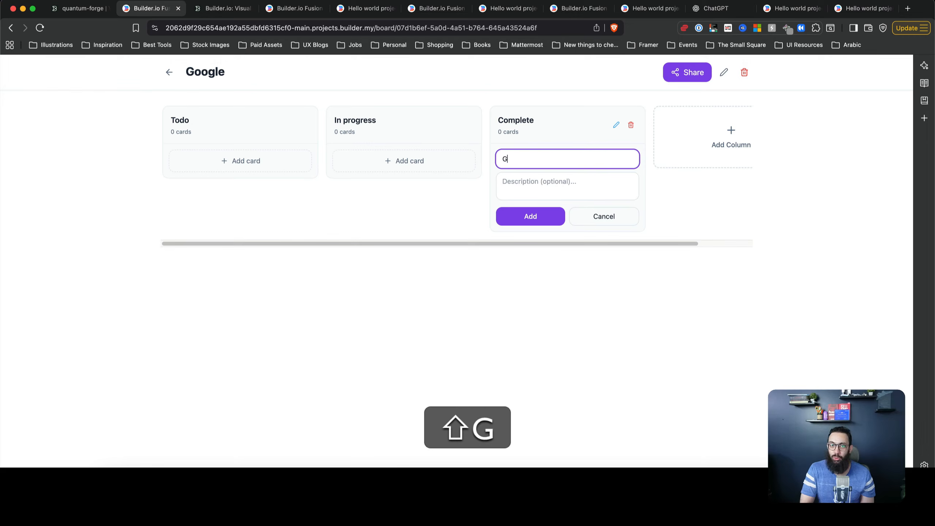
type("oogle API Integration")
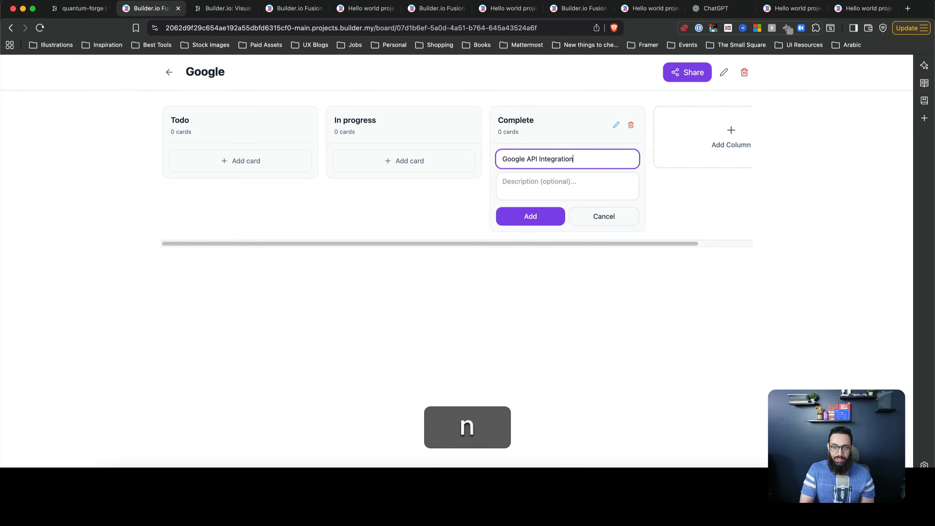
key("Return")
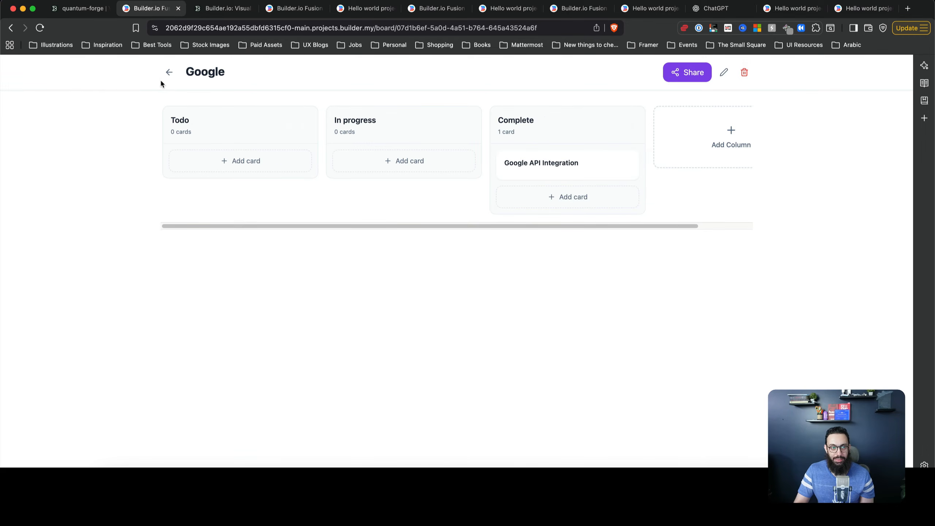
Return to the home page, reload it, reopen the Google board and look through all its columns
left_click(169, 73)
key("super+r")
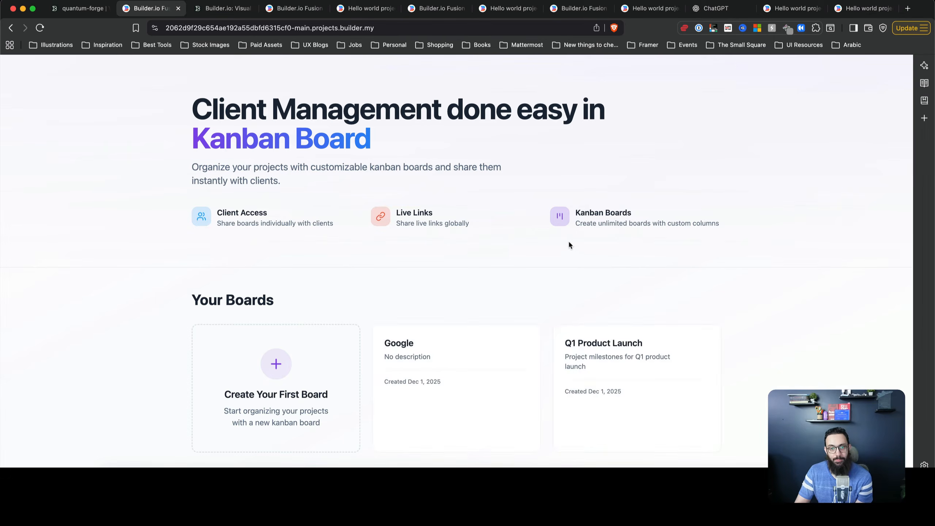
left_click(471, 351)
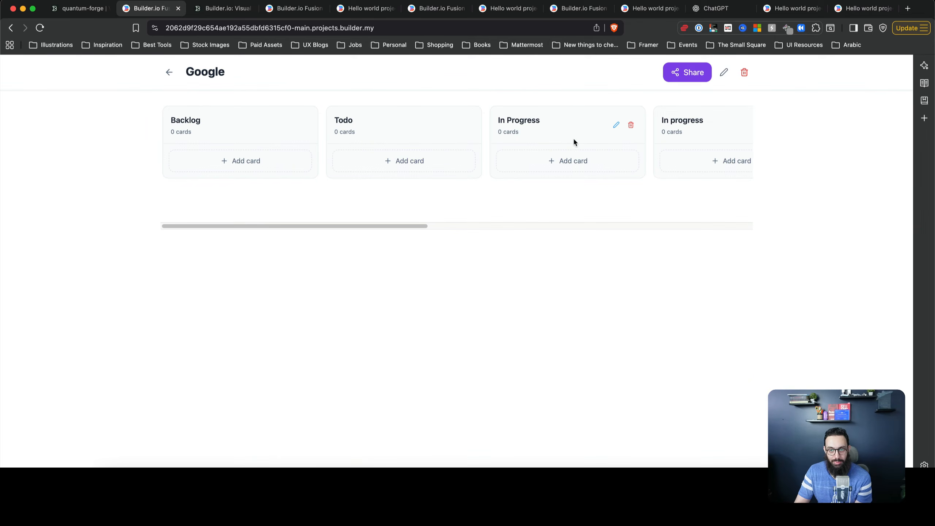
scroll(554, 129, "right", 10)
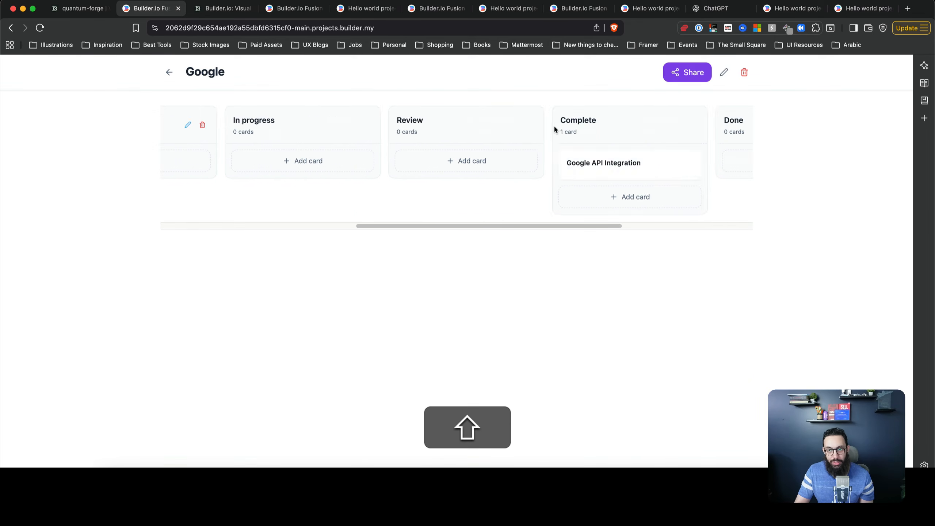
scroll(553, 130, "left", 10)
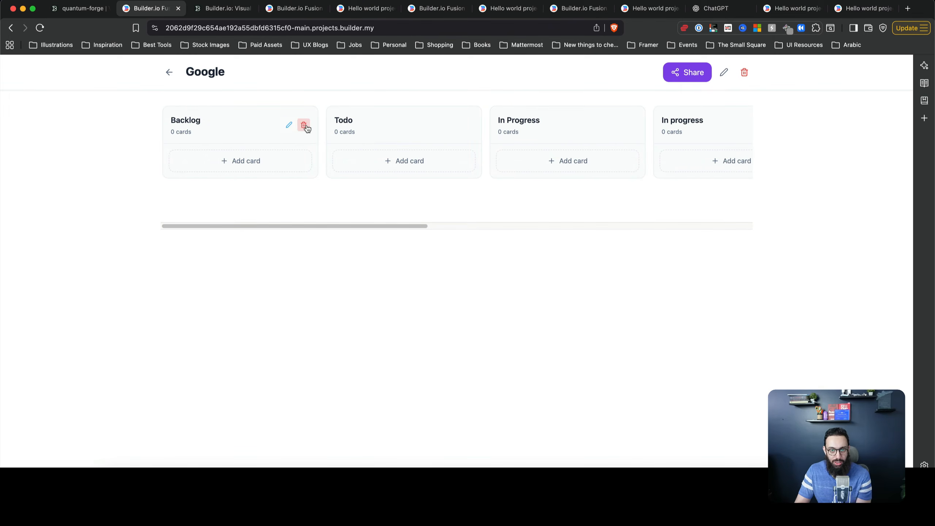
Delete the duplicate "In Progress" column with a capital P and the Done column from the Google board
scroll(510, 130, "right", 2)
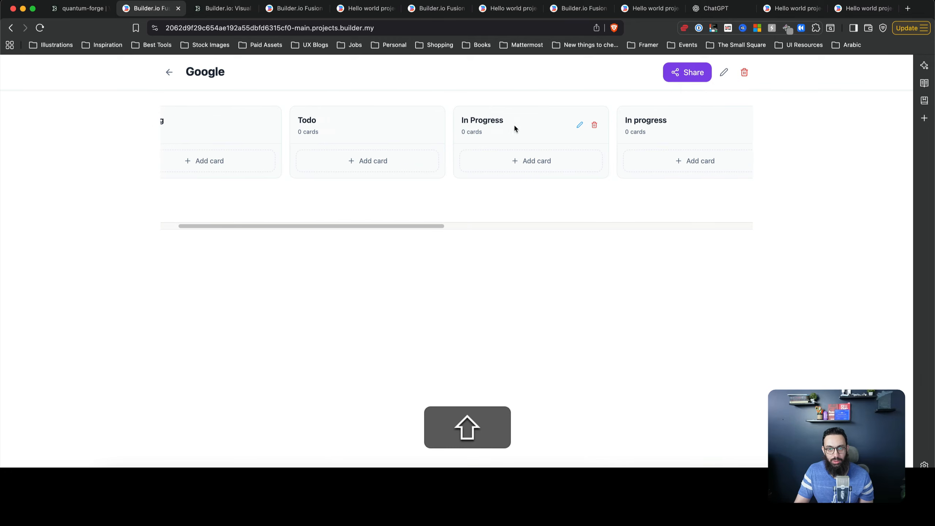
left_click(592, 125)
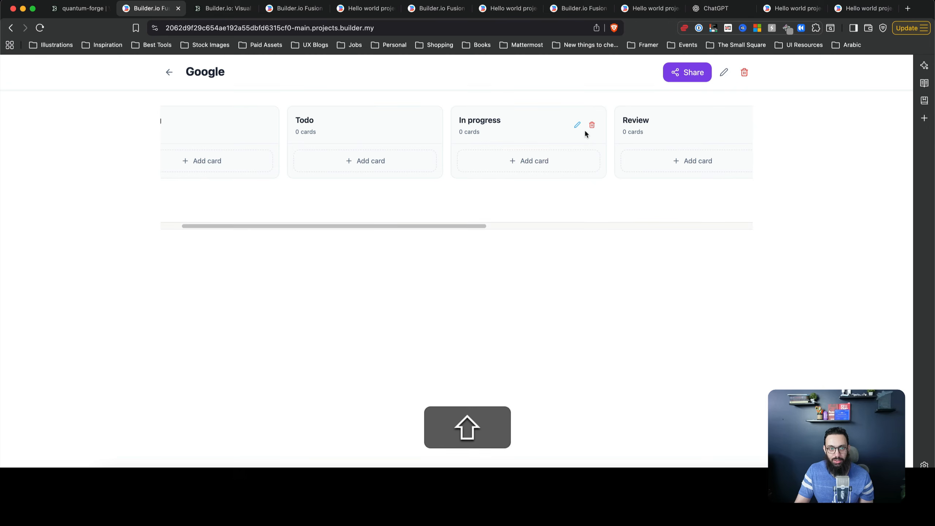
scroll(586, 134, "right", 10)
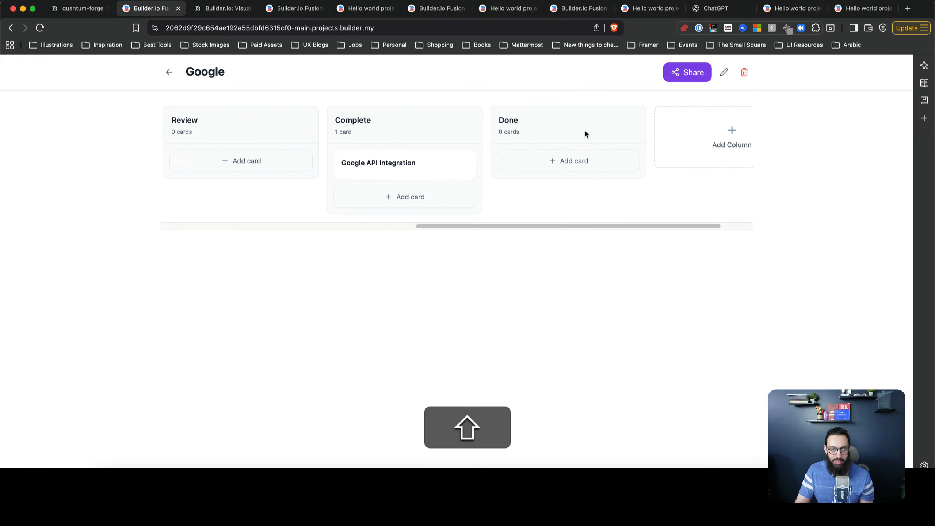
scroll(585, 134, "right", 1)
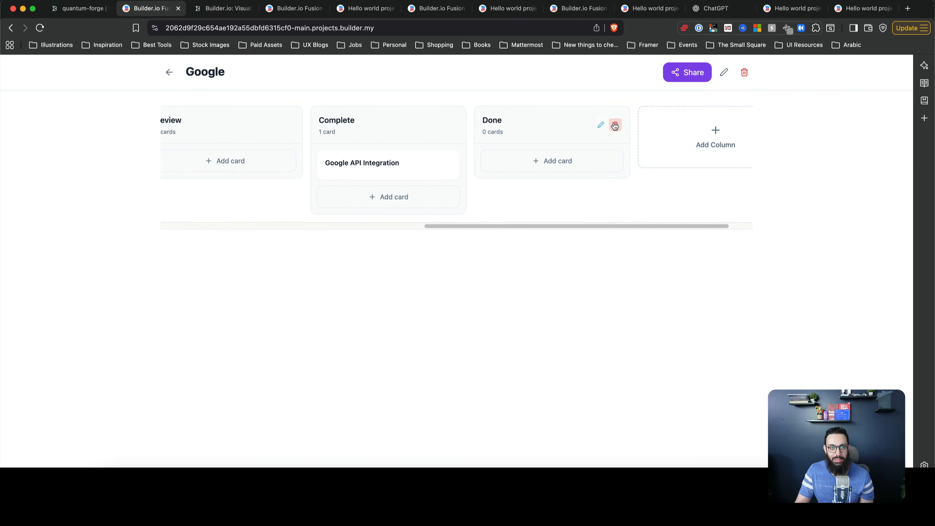
left_click(614, 126)
Go back to the home page and create a board named "New board" without a description
left_click(168, 76)
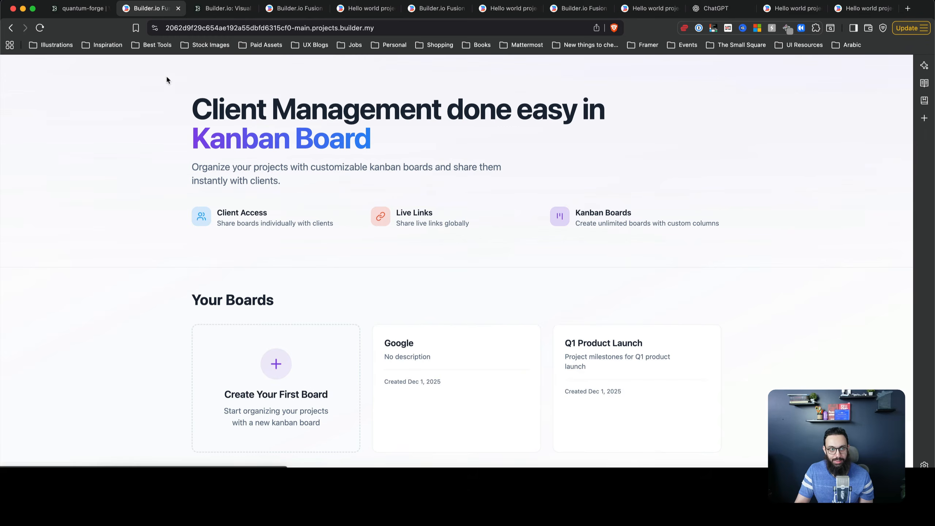
left_click(240, 350)
type("Ne")
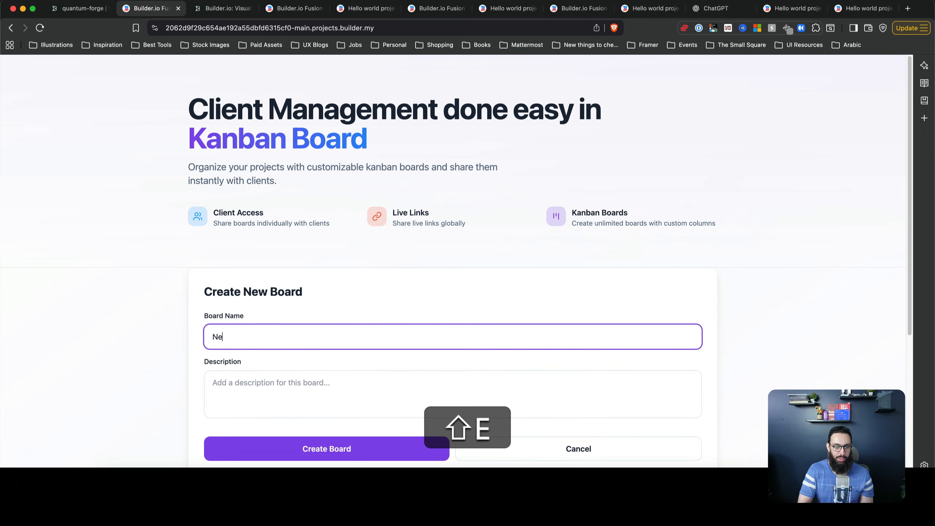
type("w board")
left_click(284, 459)
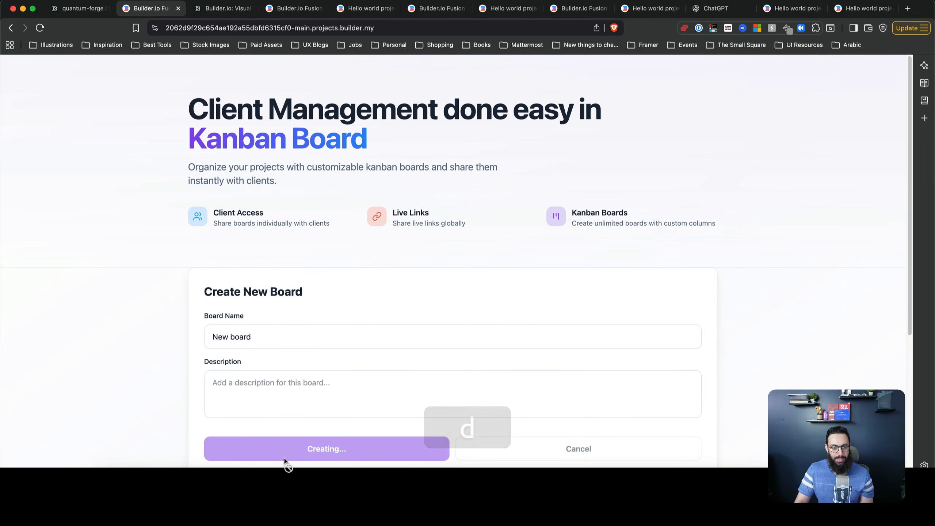
scroll(481, 326, "down", 3)
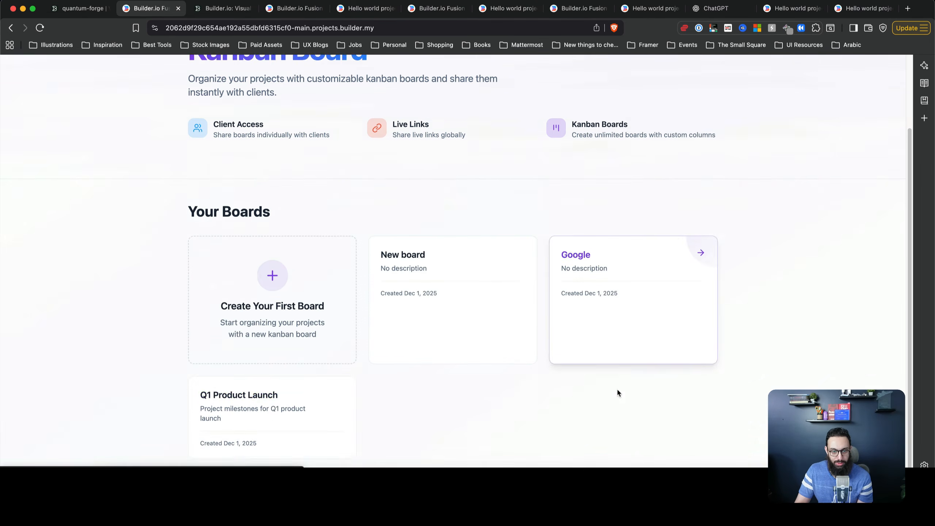
Open New board, reload the app and reopen the board to compare its columns, then return to the home page
left_click(500, 287)
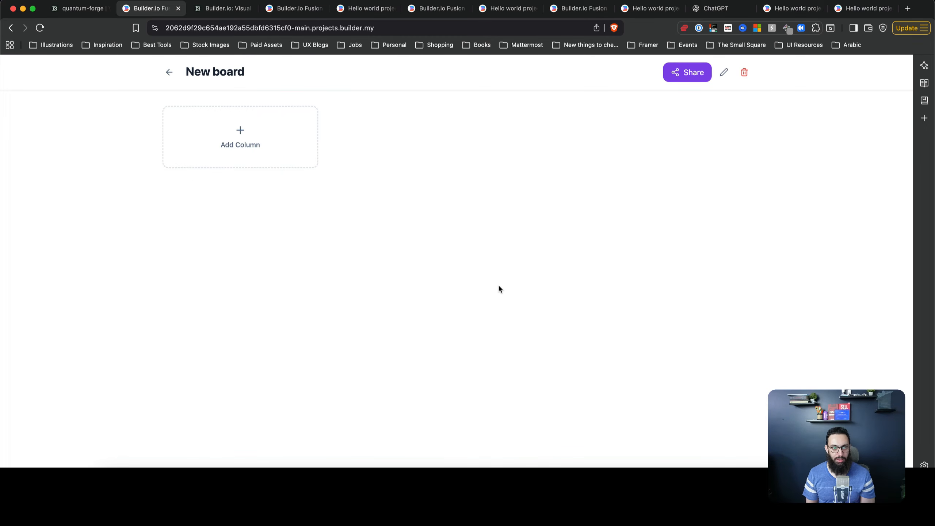
key("super+r")
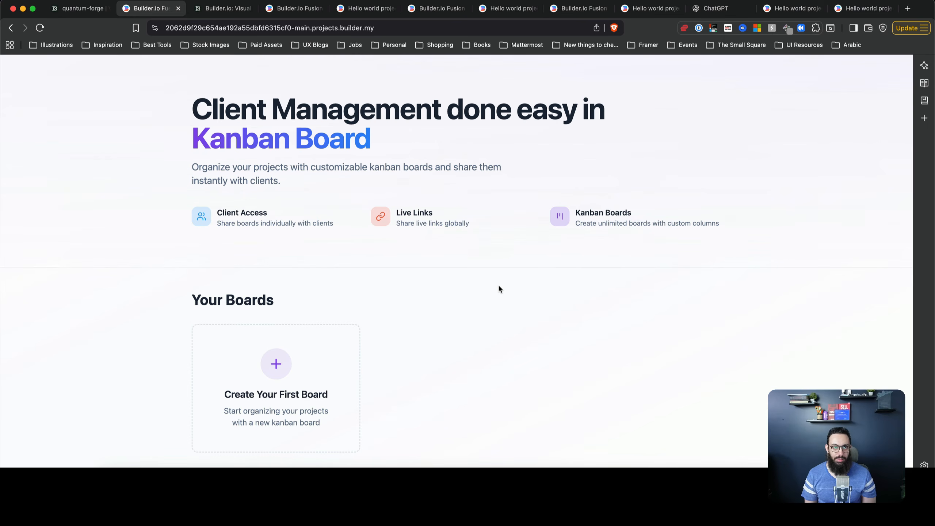
scroll(471, 306, "down", 3)
left_click(445, 317)
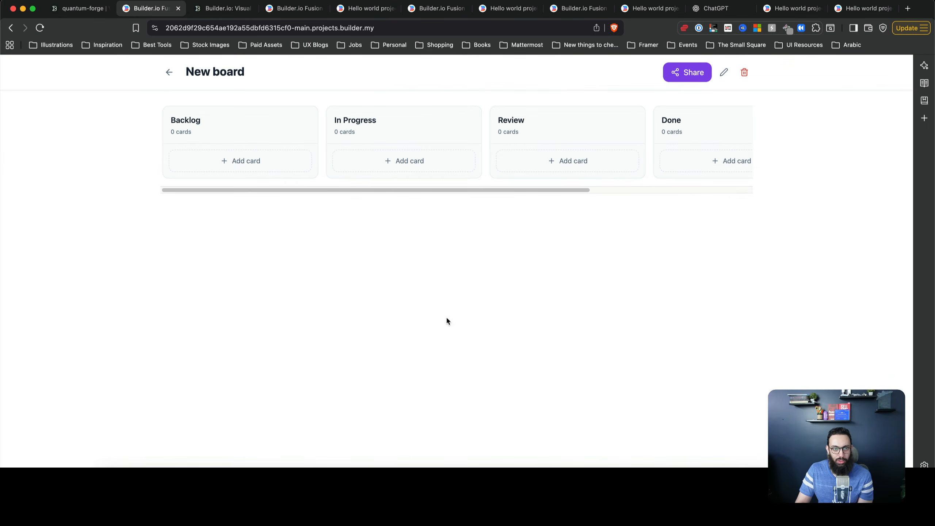
left_click(169, 73)
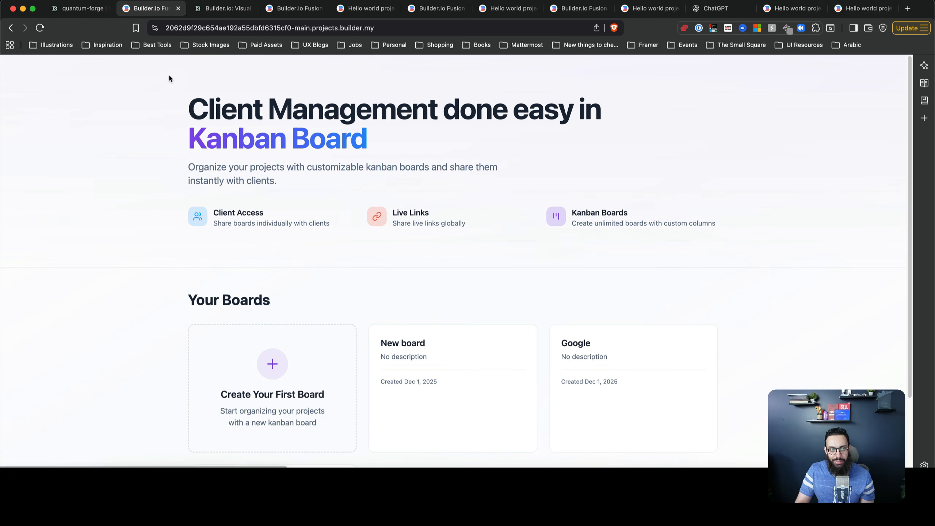
Switch to the Builder.io project and send Fusion the prompt "When I go to a new board, the columns don't automatically appear until I refresh."
key("super+1")
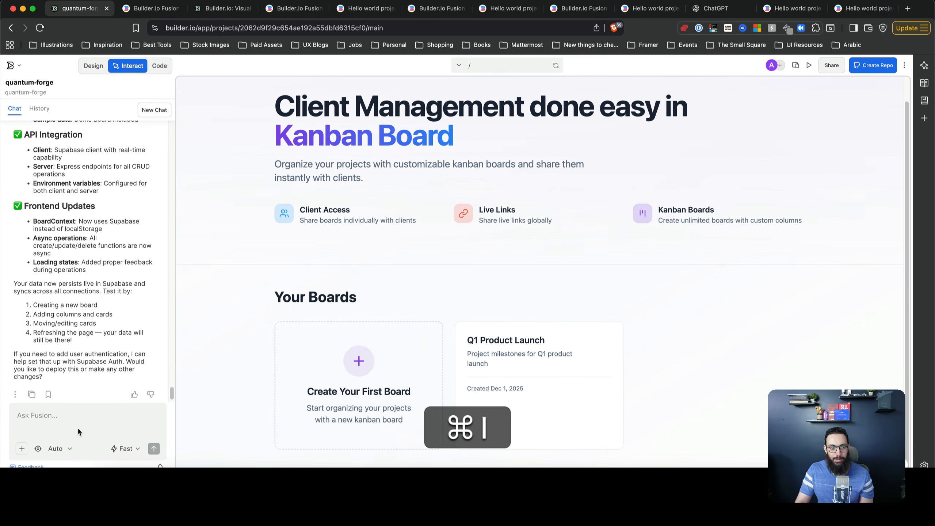
left_click(60, 418)
key("shift")
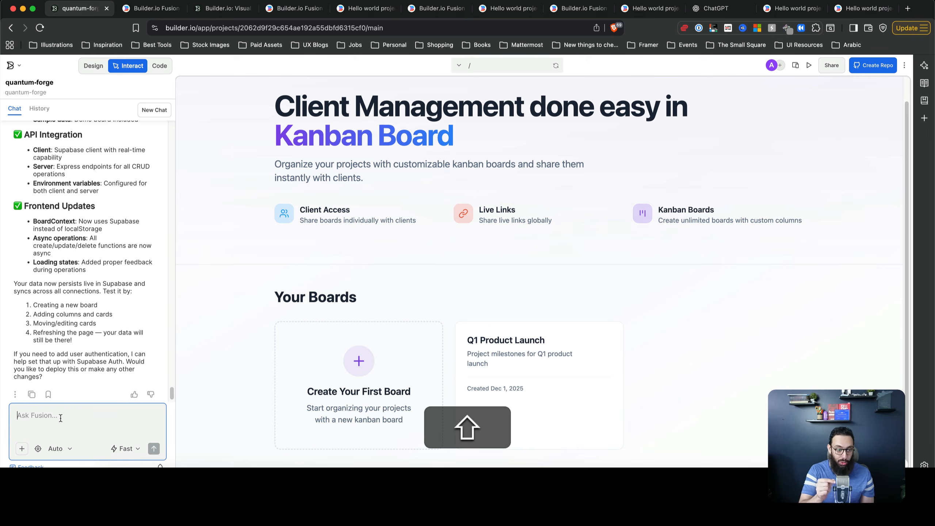
type("When")
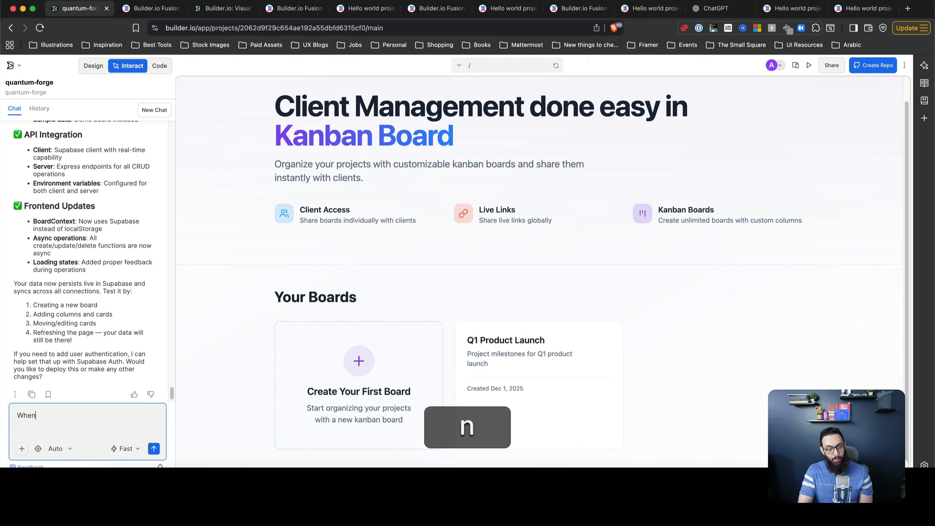
type(" I go to a new board, h")
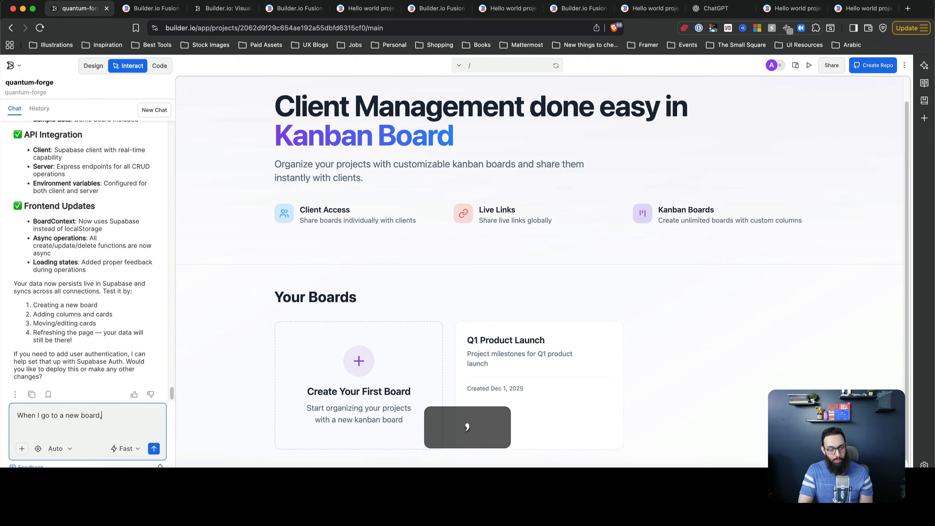
key("BackSpace")
type("the colu")
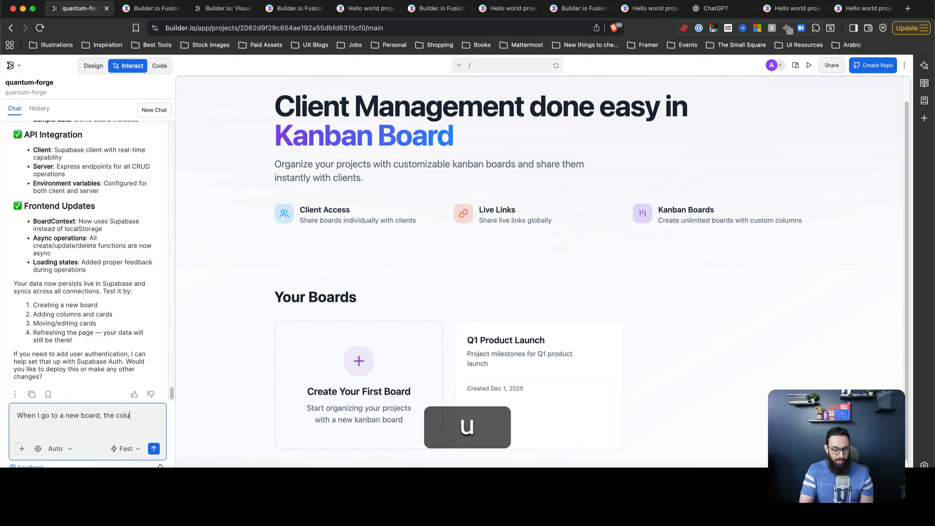
type("mns don't automatica")
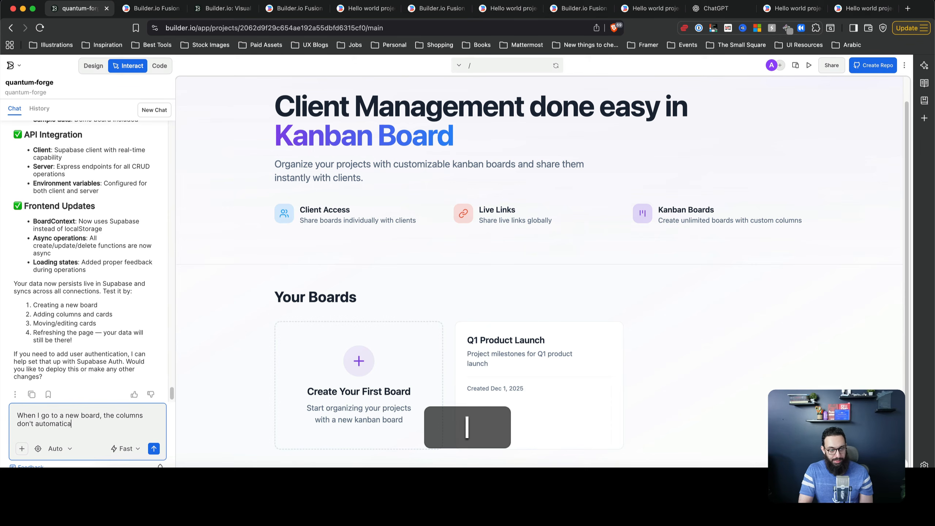
type("lly appear until I refresh.")
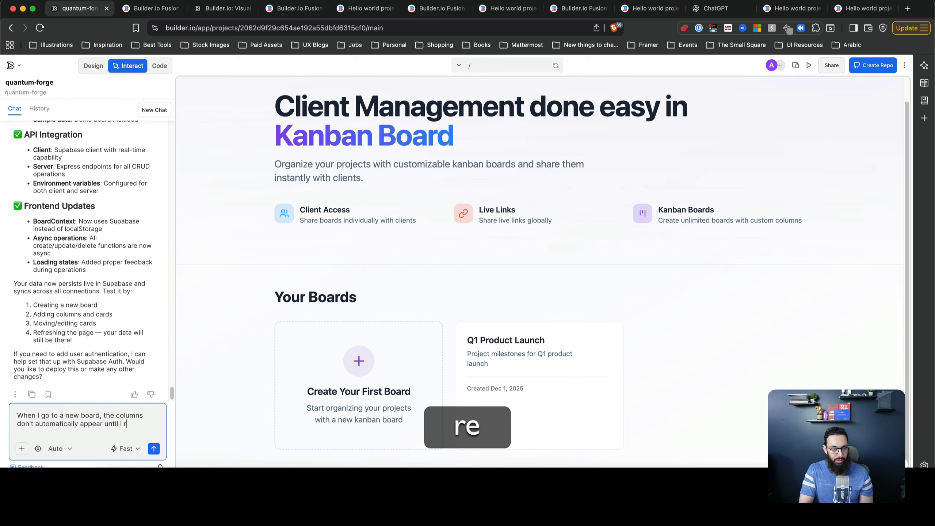
key("Return")
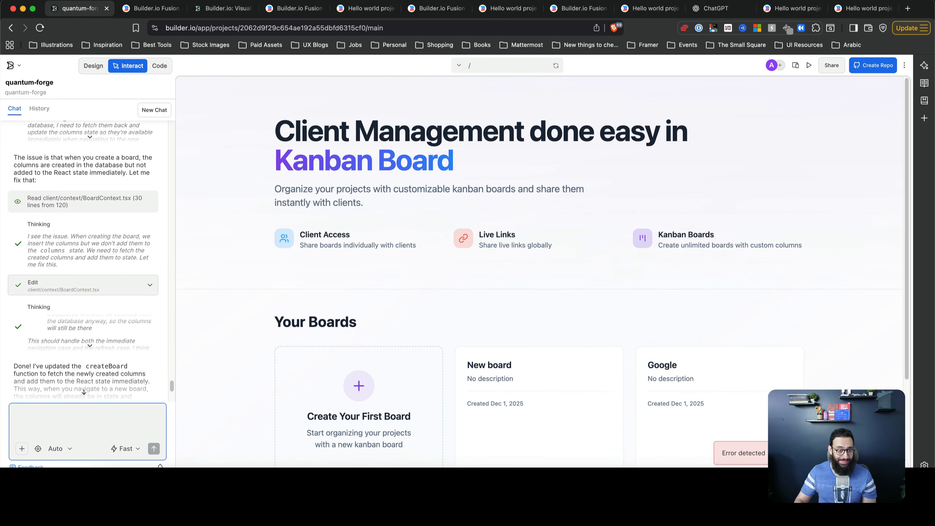
Read Fusion's reply about the column fix, return to the live kanban app and reload it
scroll(84, 392, "down", 3)
key("super+2")
key("super+r")
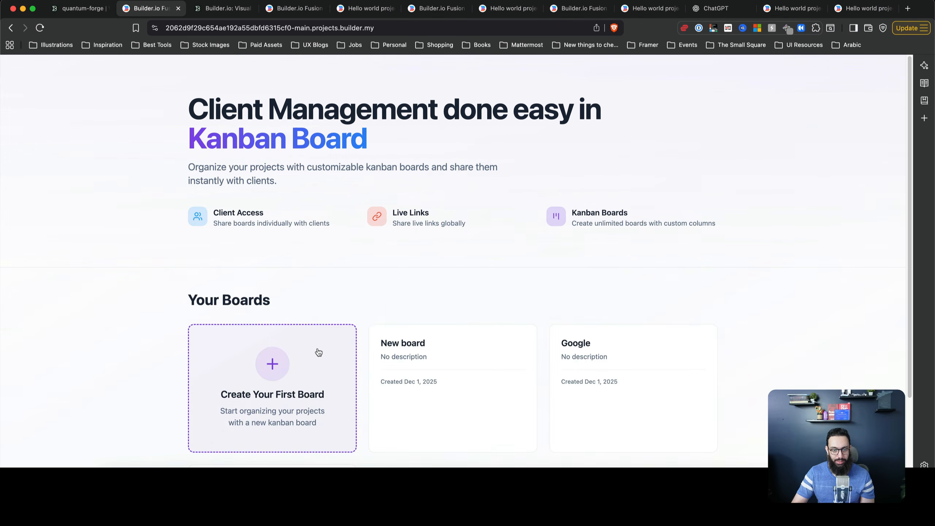
Create a new board named Apple without a description
scroll(318, 350, "down", 3)
left_click(279, 299)
type("Apple")
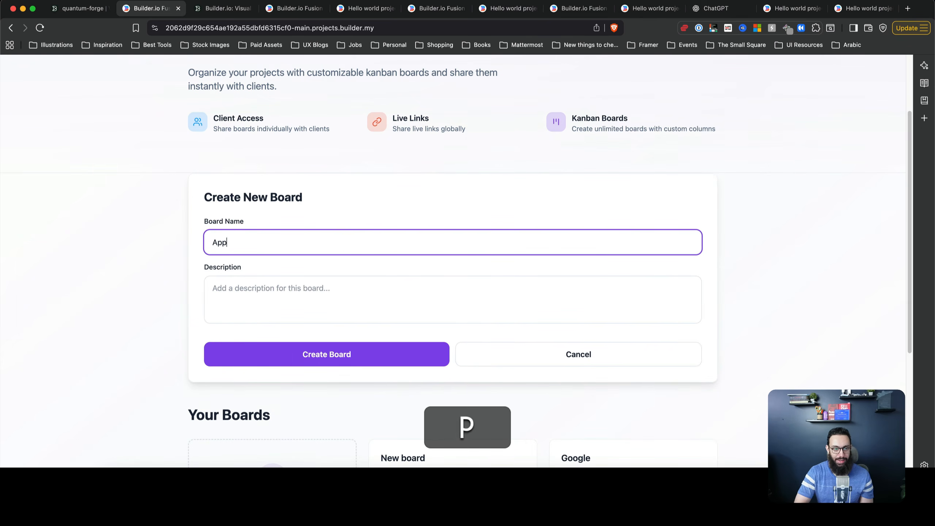
key("Return")
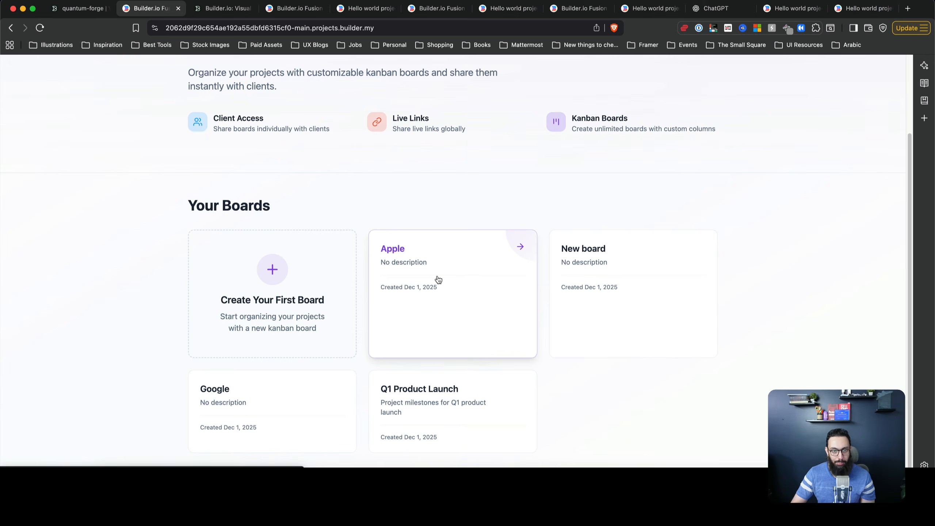
Open the Apple board and add a card titled "Designing iphone 24" to the In Progress column
left_click(436, 275)
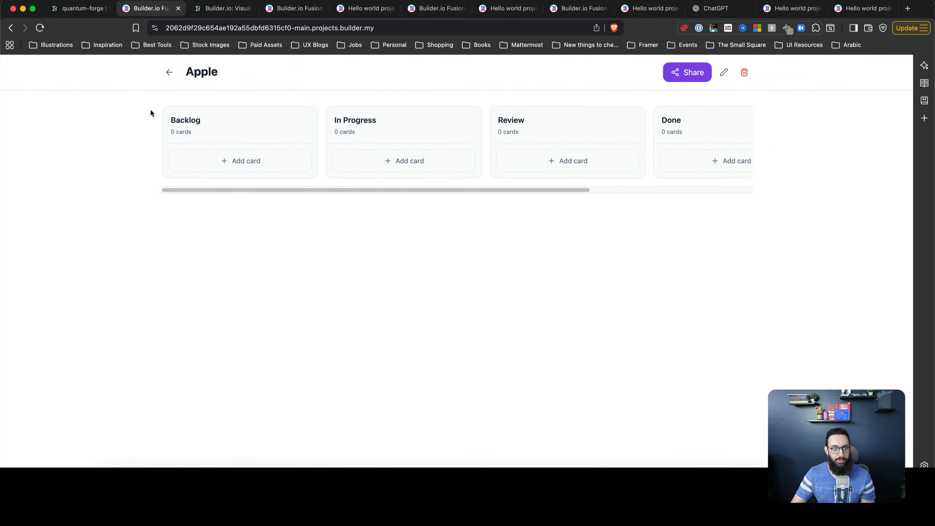
left_click(391, 160)
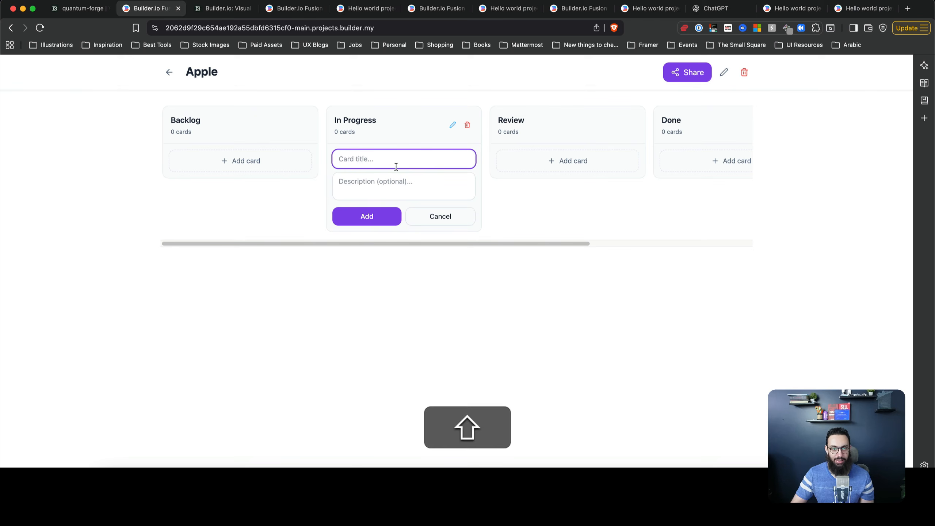
type("Designing ")
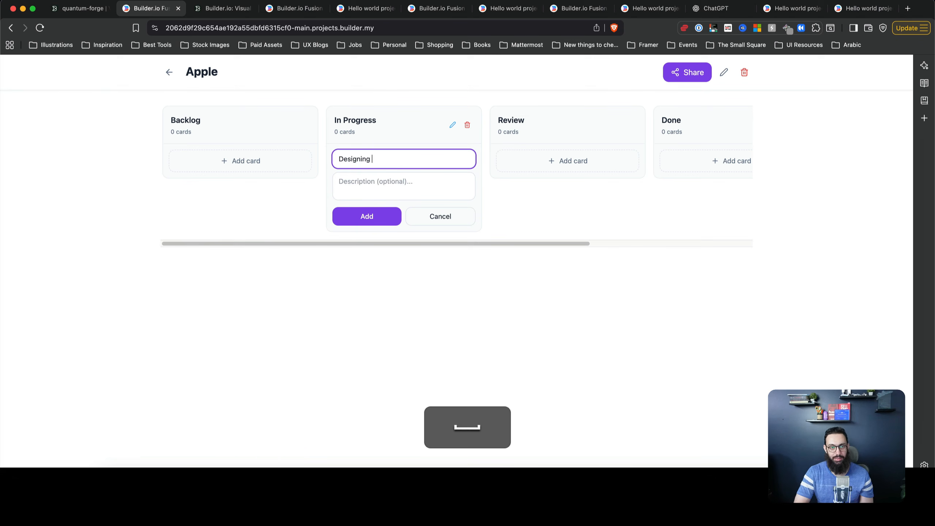
type("iphone 24")
key("Return")
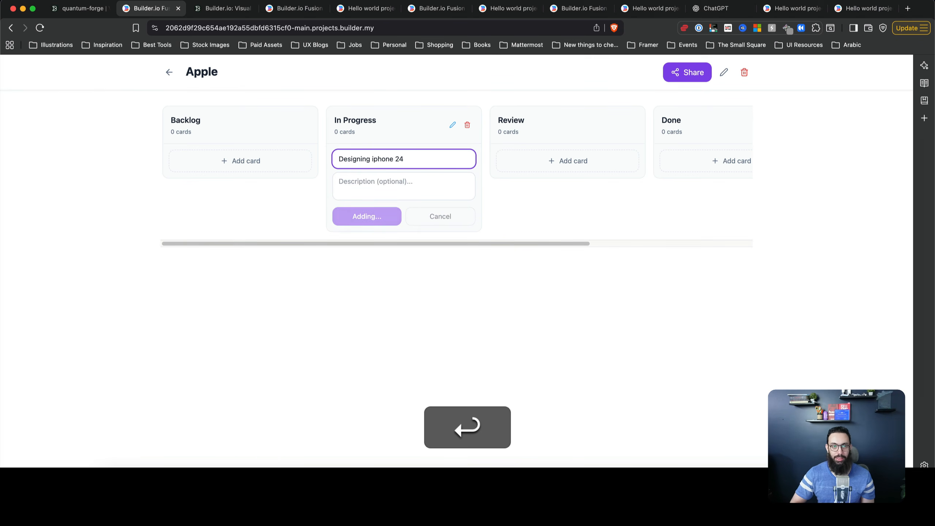
Reload the app and reopen the Apple board to check that its card persists
key("super+r")
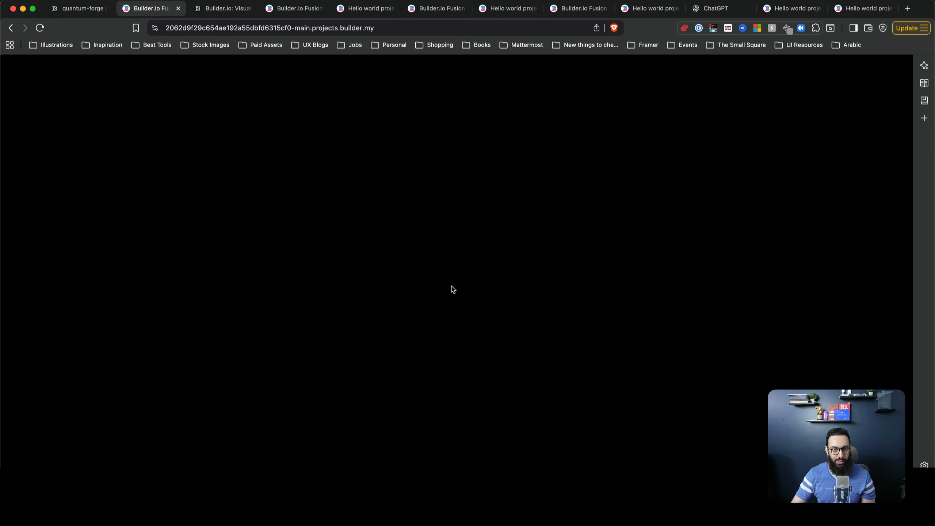
scroll(516, 313, "down", 3)
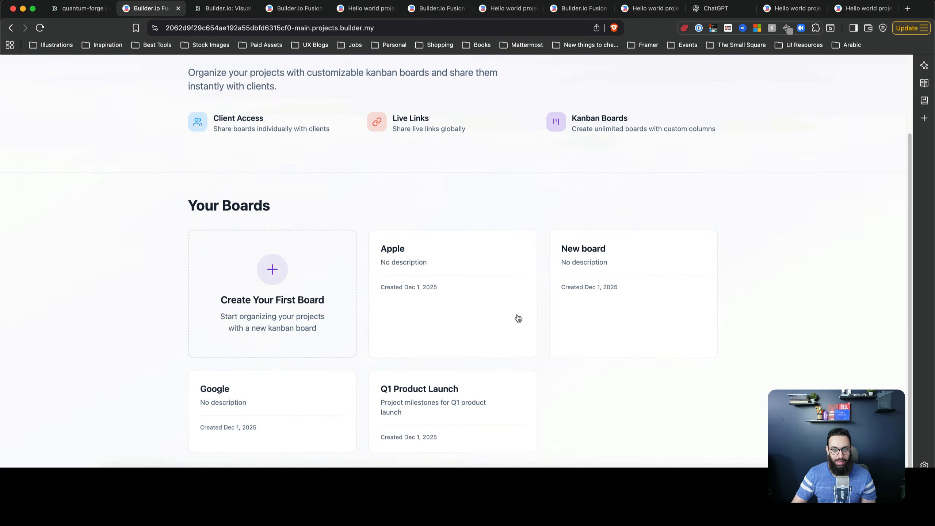
left_click(470, 306)
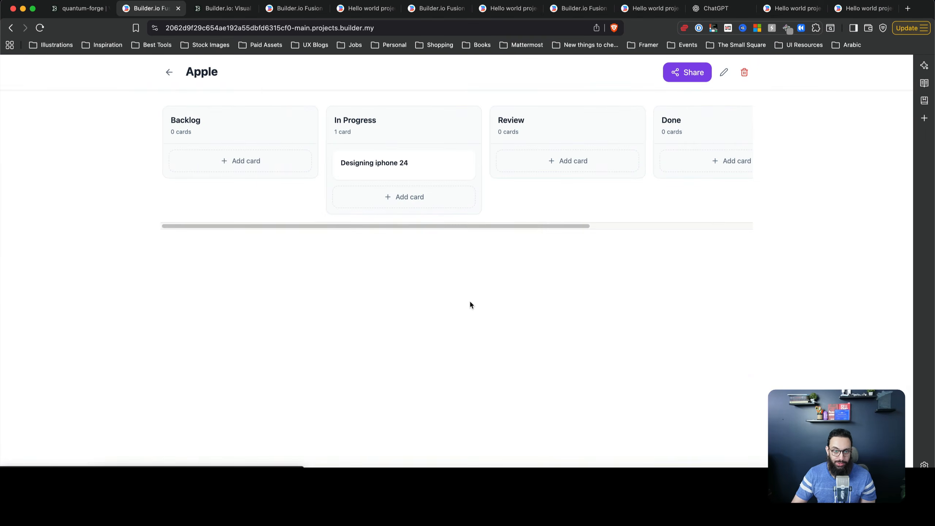
Copy the Apple board's share link, open it in a new browser tab and place that tab beside the board's tab
left_click(687, 72)
left_click(467, 264)
key("super+c")
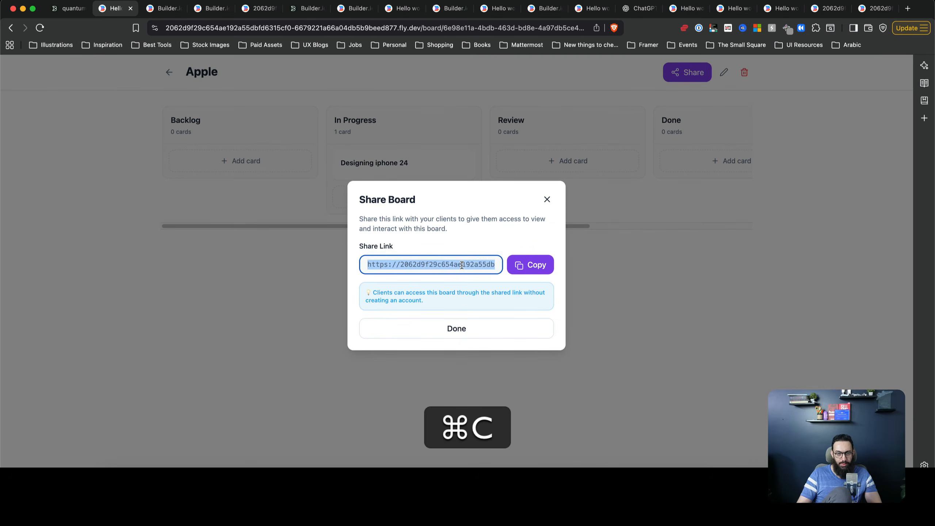
key("super+t")
key("super+v")
key("Return")
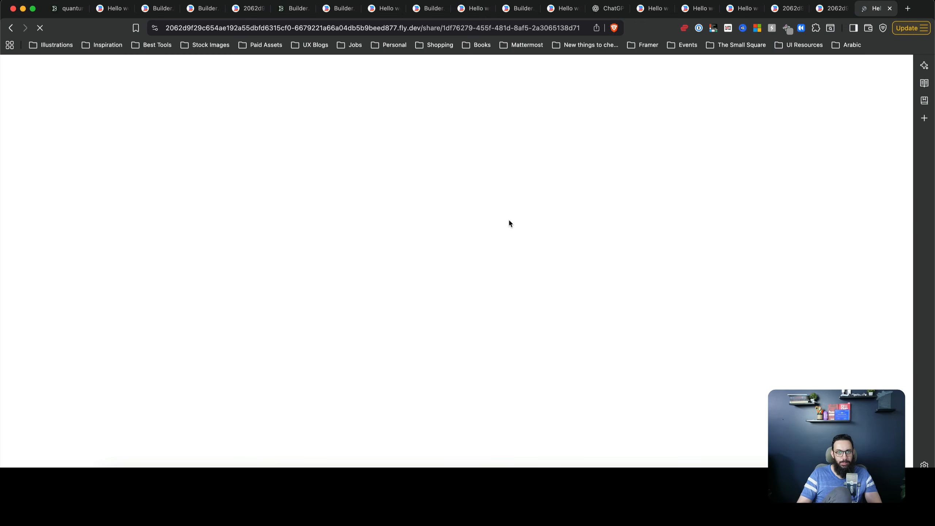
left_click_drag(875, 13, 155, 10)
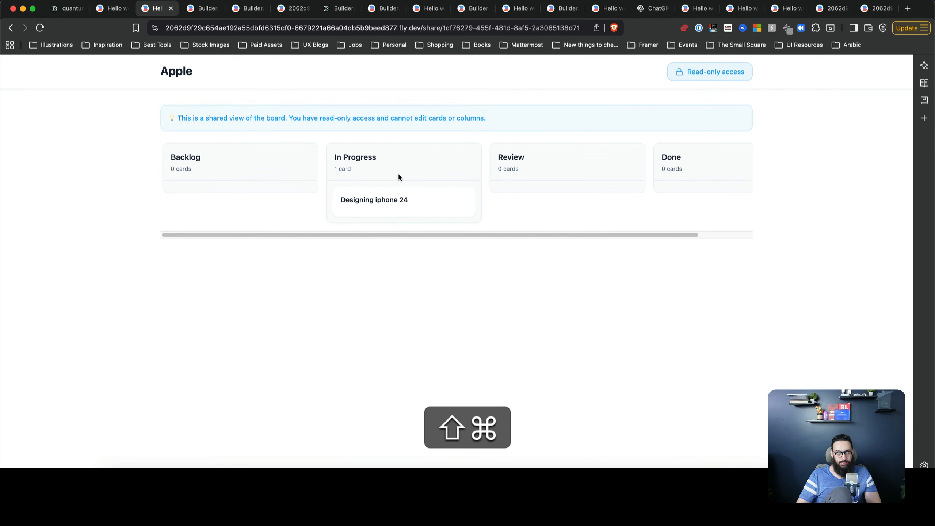